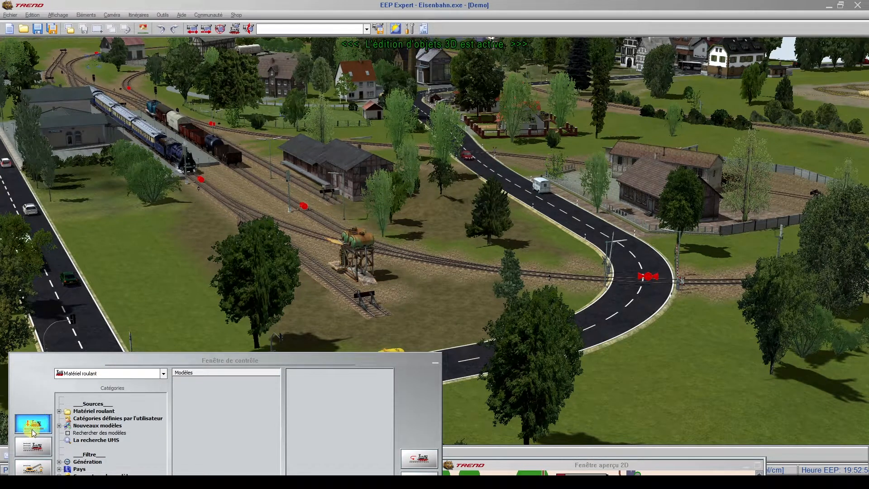
Step: Raise the control window to see all its controls and lower it again to clear the 3D view
left_click_drag(119, 363, 129, 233)
left_click(45, 299)
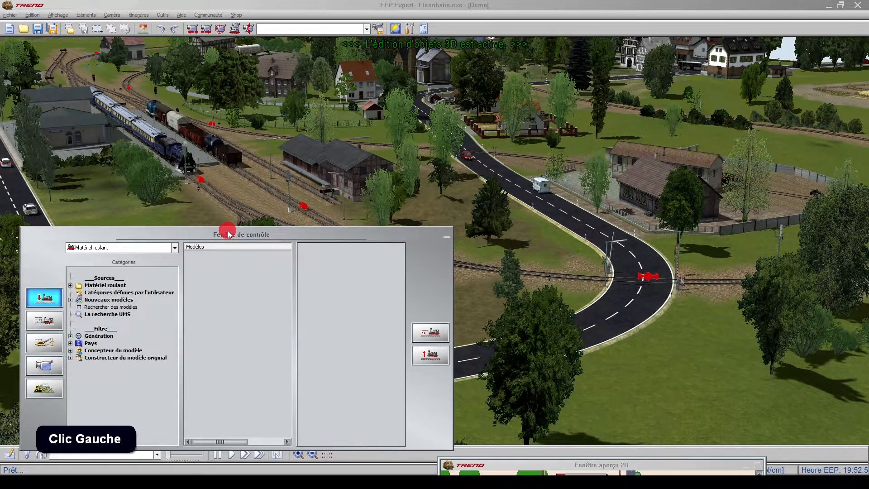
left_click_drag(228, 234, 222, 388)
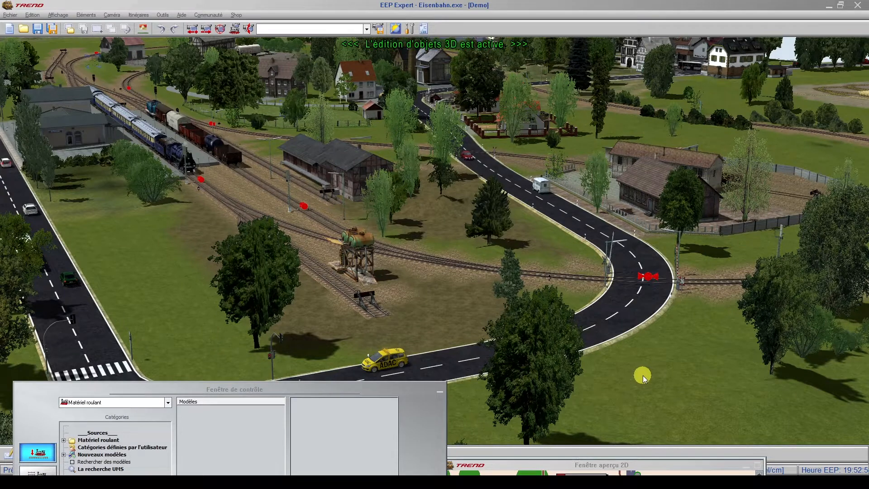
Step: Select the large leafy tree near the water tower and move it along the X axis to about X 177.68 m
left_click(259, 273)
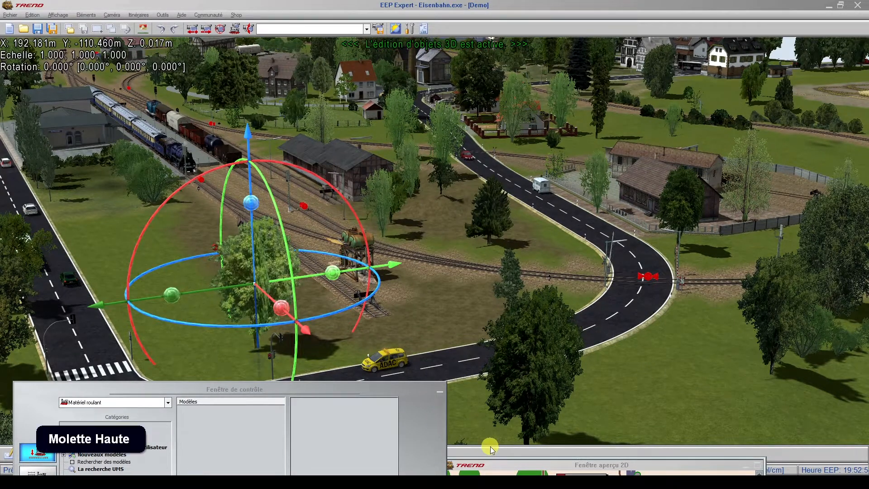
left_click_drag(239, 384, 225, 408)
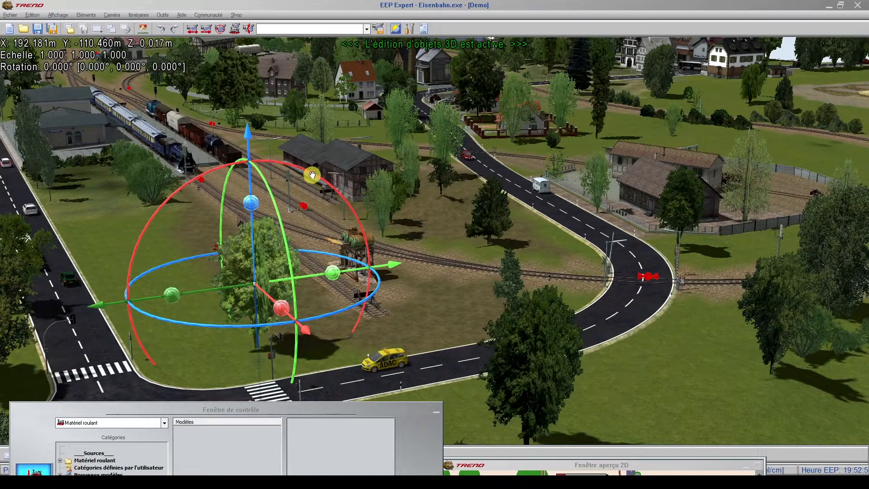
scroll(156, 317, "up", 2)
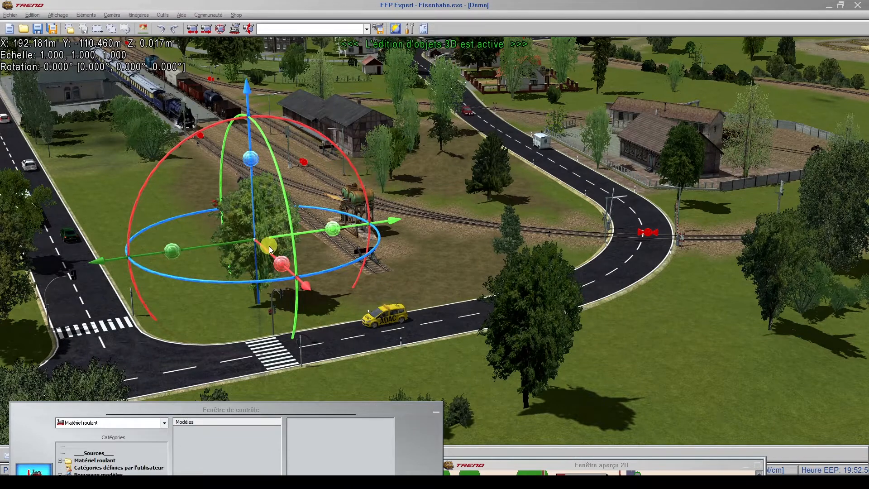
scroll(269, 246, "up", 3)
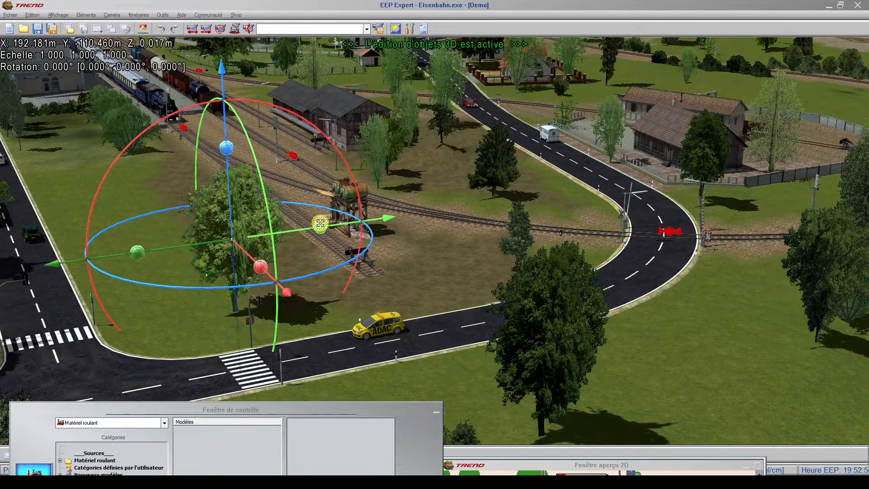
middle_click_drag(229, 341, 199, 348)
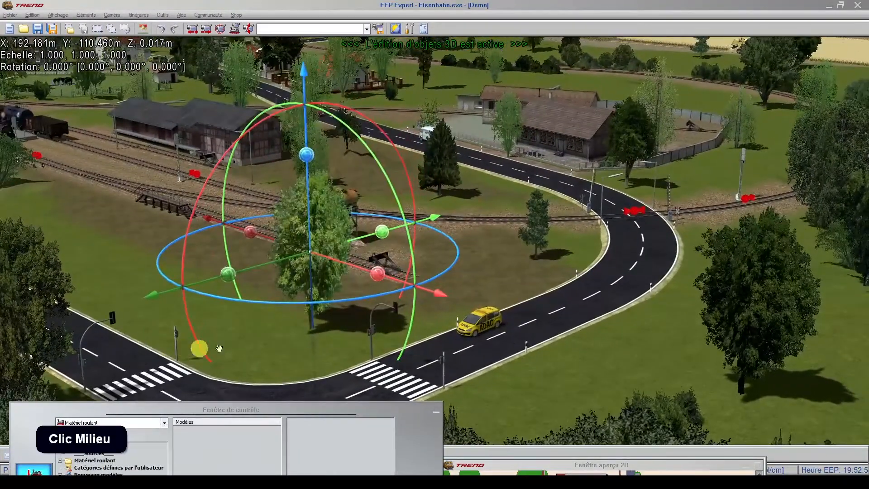
middle_click_drag(439, 317, 400, 337)
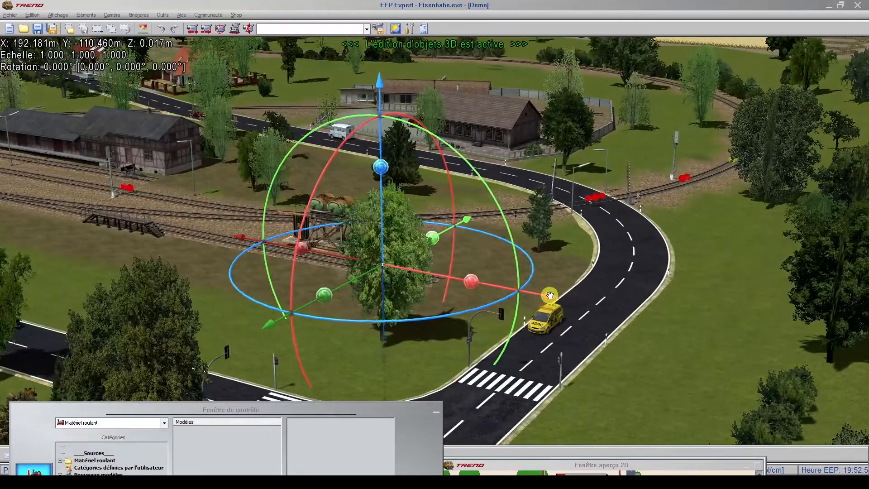
scroll(550, 295, "up", 4)
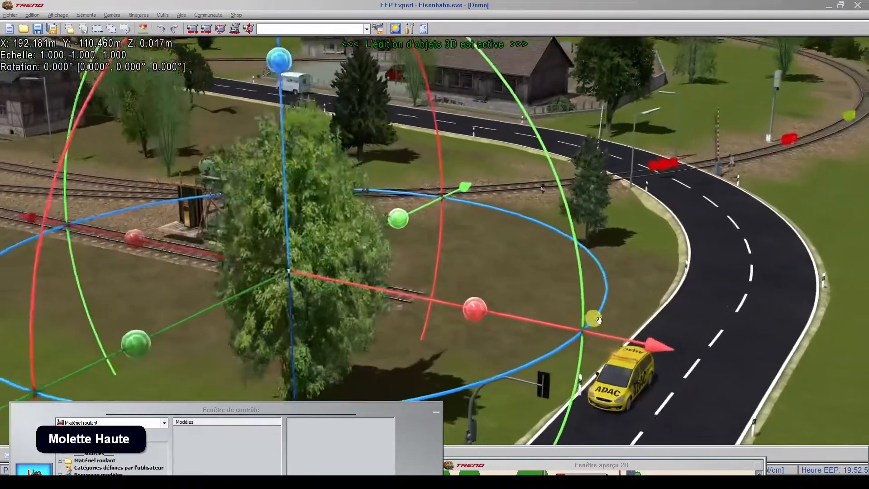
scroll(599, 321, "up", 2)
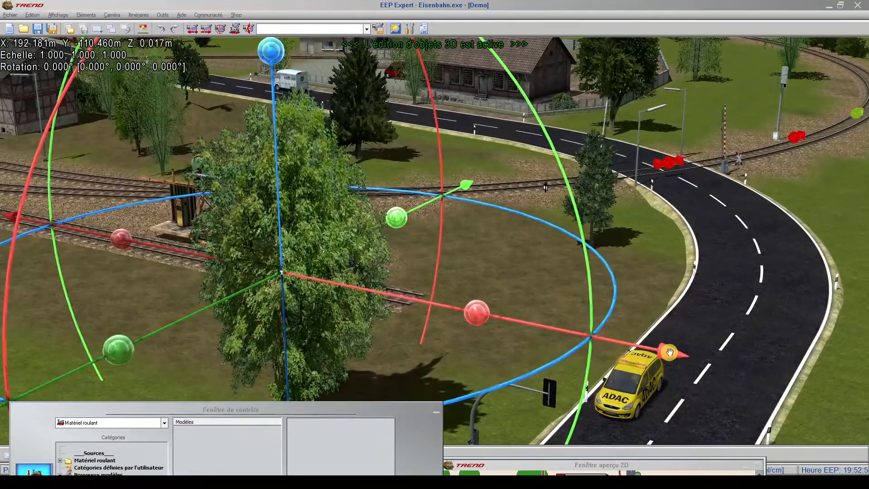
scroll(669, 351, "down", 4)
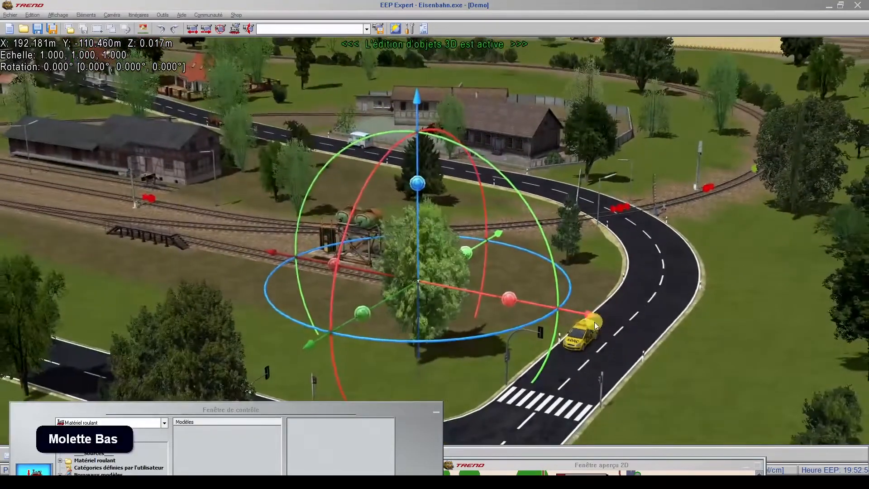
left_click_drag(591, 316, 560, 306)
middle_click_drag(435, 316, 341, 267)
left_click_drag(341, 262, 181, 259)
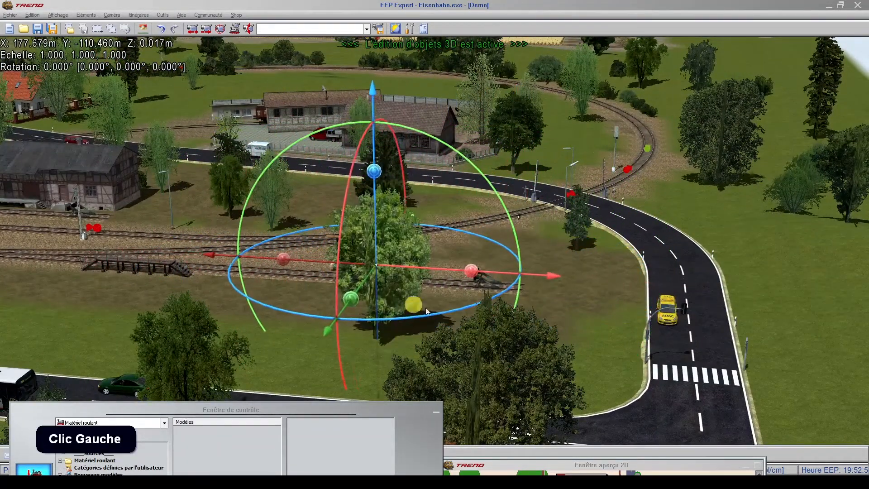
Step: Shift the tree back and forth along the Y axis, leaving it at about Y -111.26 m
middle_click_drag(426, 299, 387, 256)
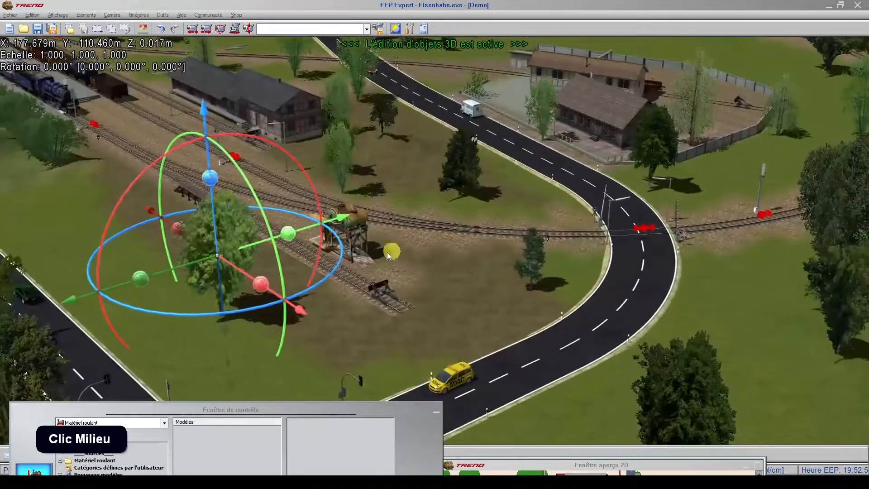
scroll(311, 300, "up", 5)
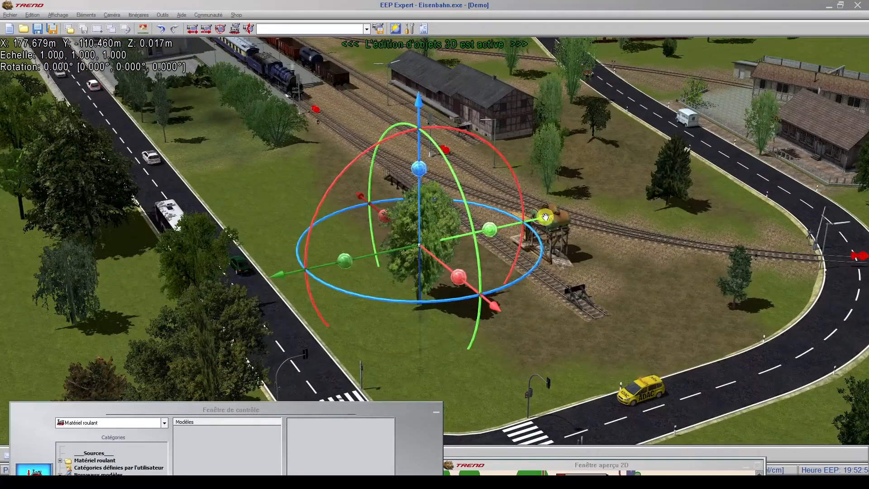
mouse_move(545, 217)
left_mouse_down()
mouse_move(643, 199)
mouse_move(545, 224)
left_mouse_up()
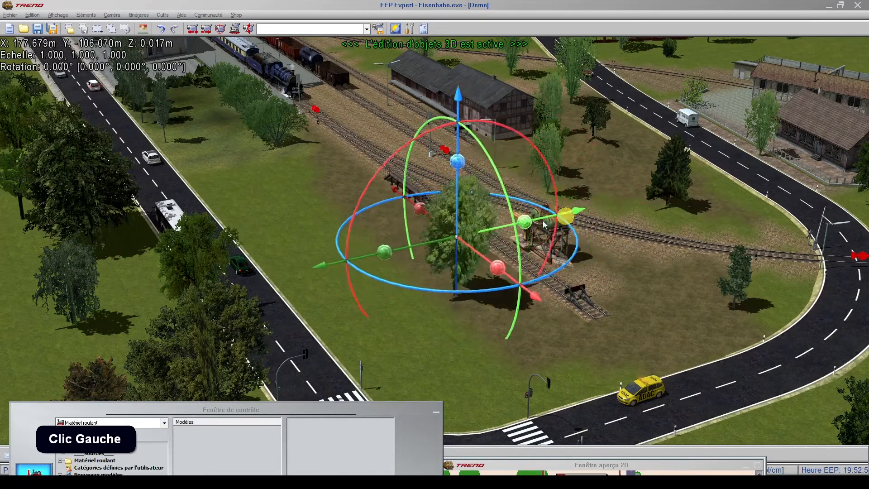
left_click_drag(318, 264, 266, 277)
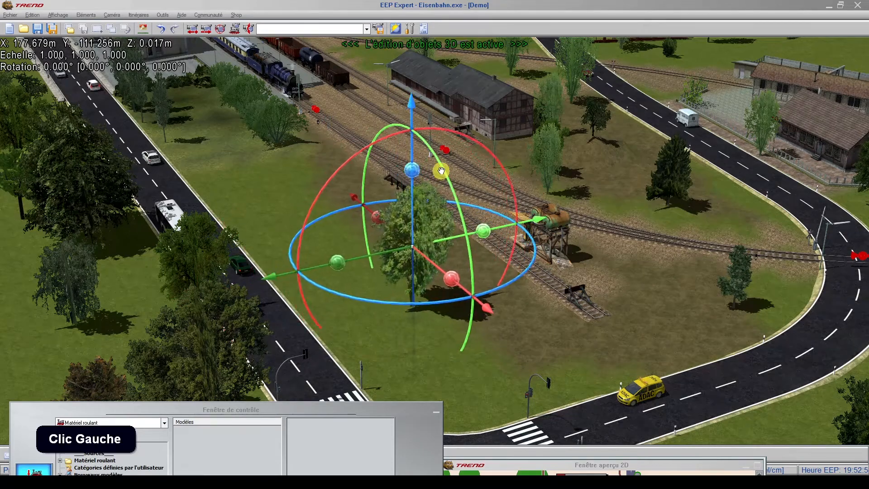
Step: Raise the tree along the Z axis to a height of about 11.71 m
scroll(448, 168, "up", 3)
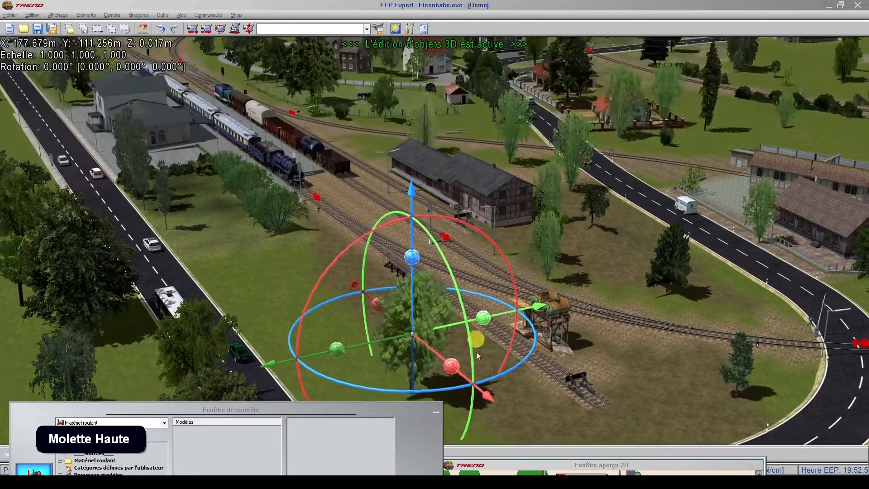
scroll(493, 430, "up", 3)
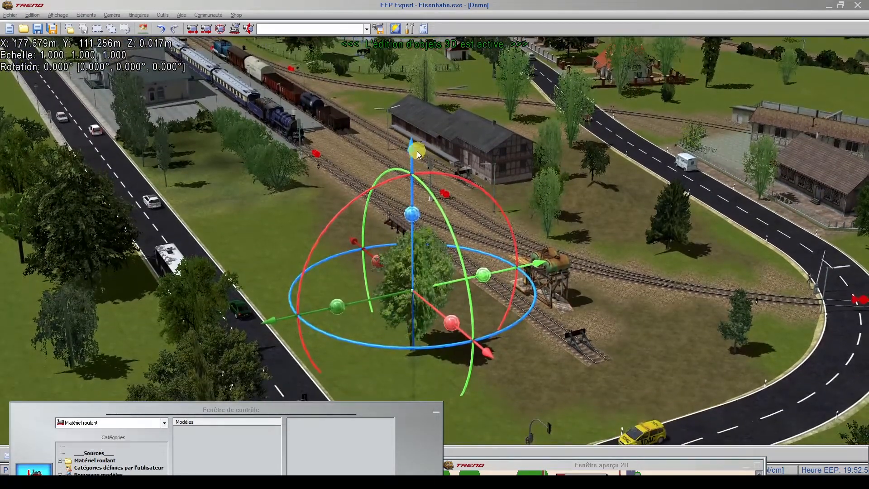
left_click_drag(409, 149, 410, 78)
mouse_move(439, 291)
middle_mouse_down()
mouse_move(425, 294)
mouse_move(432, 340)
mouse_move(431, 289)
middle_mouse_up()
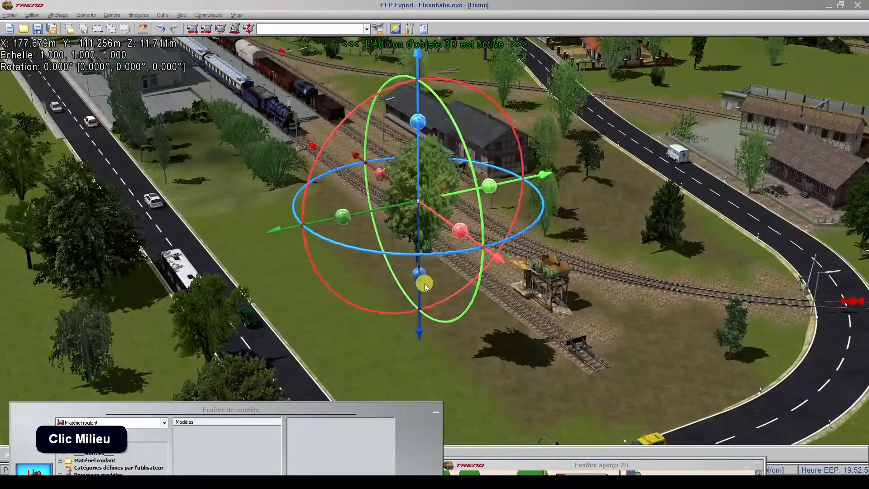
Step: Switch on automatic ground adjustment and bring the raised tree down onto the ground
left_click(143, 30)
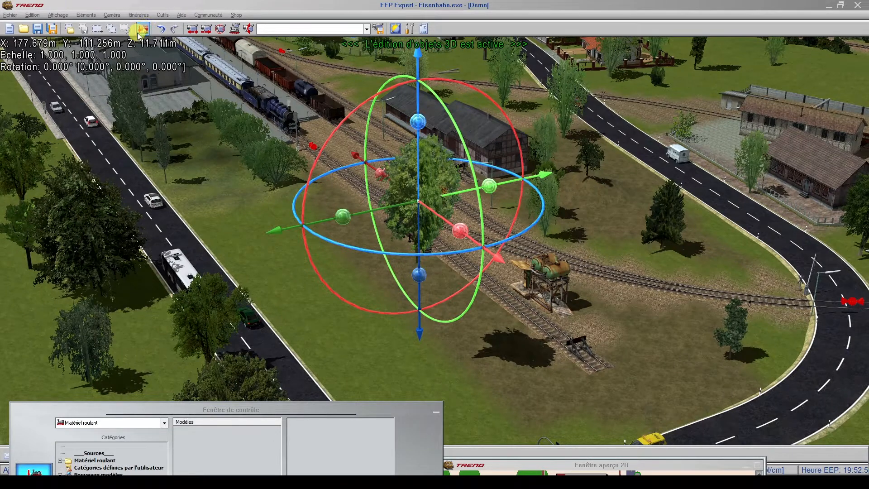
mouse_move(412, 54)
left_mouse_down()
mouse_move(418, 64)
mouse_move(419, 56)
left_mouse_up()
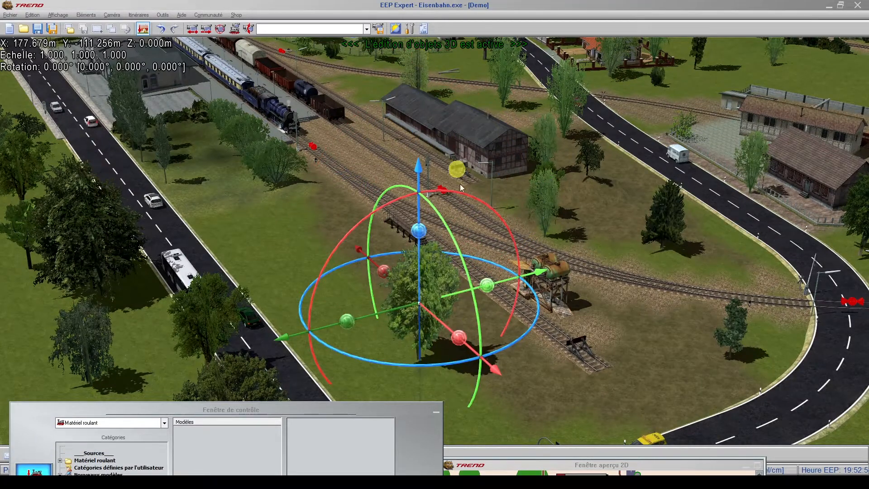
scroll(457, 451, "up", 1)
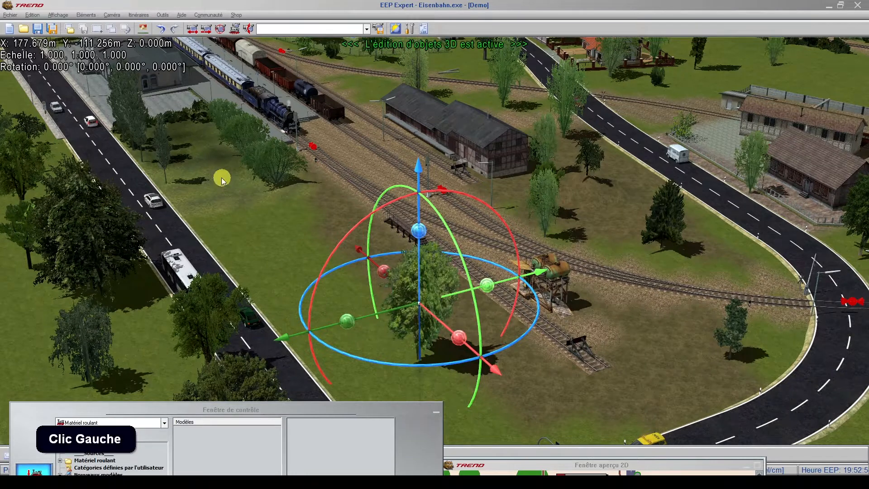
Step: Raise the tree to about 6.70 m and set it back on the ground with ground adjustment, switching the option off again
left_click_drag(419, 168, 412, 128)
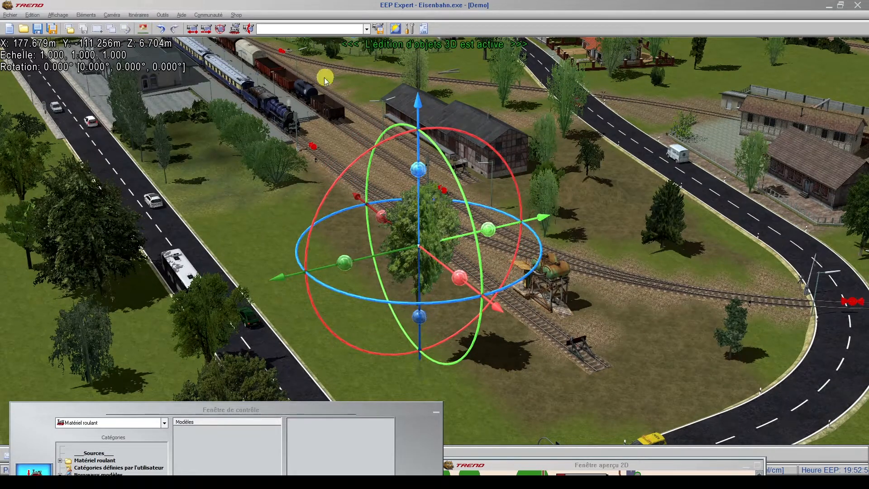
left_click(143, 29)
left_click(416, 98)
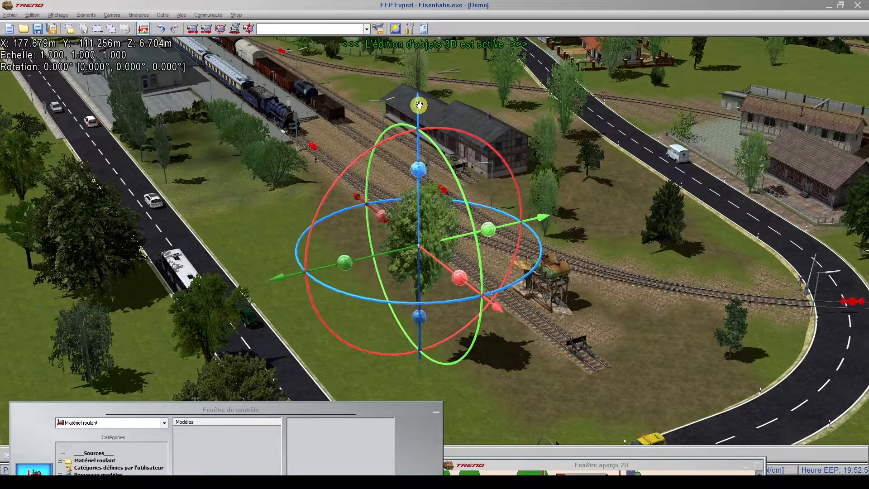
left_click(144, 30)
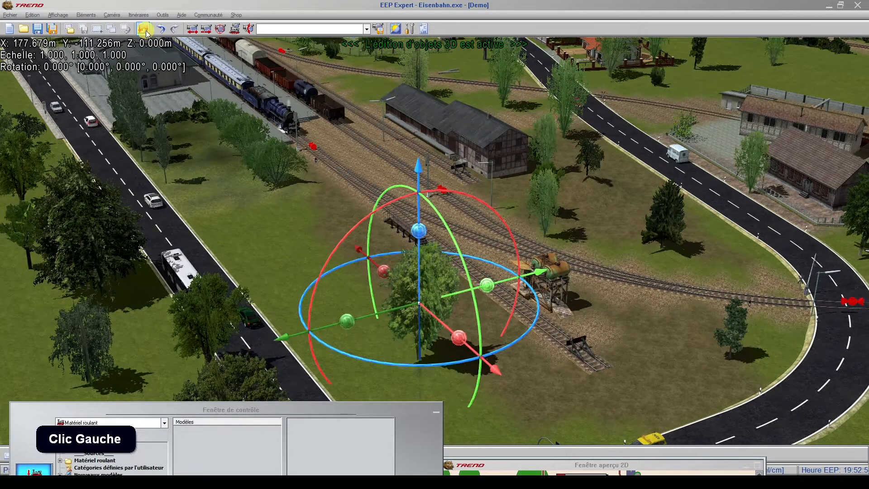
Step: Stretch the tree along the X axis to a scale of about 1.82
scroll(427, 320, "up", 3)
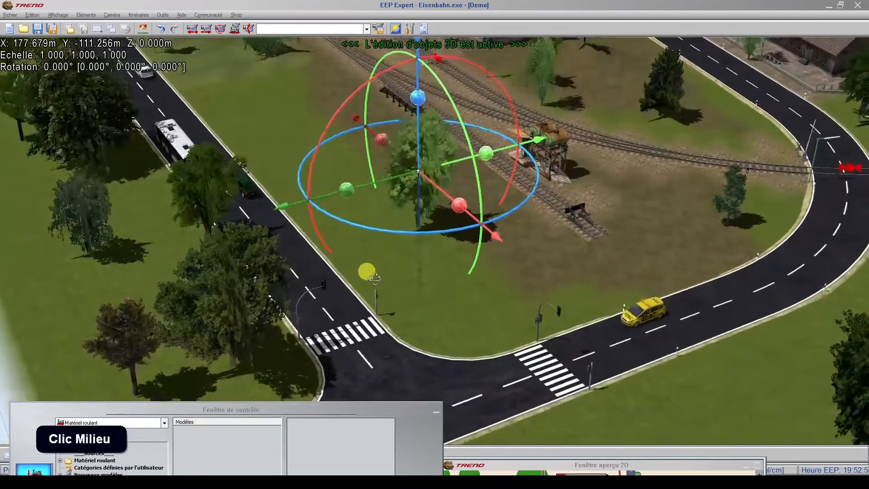
middle_click_drag(365, 270, 413, 253)
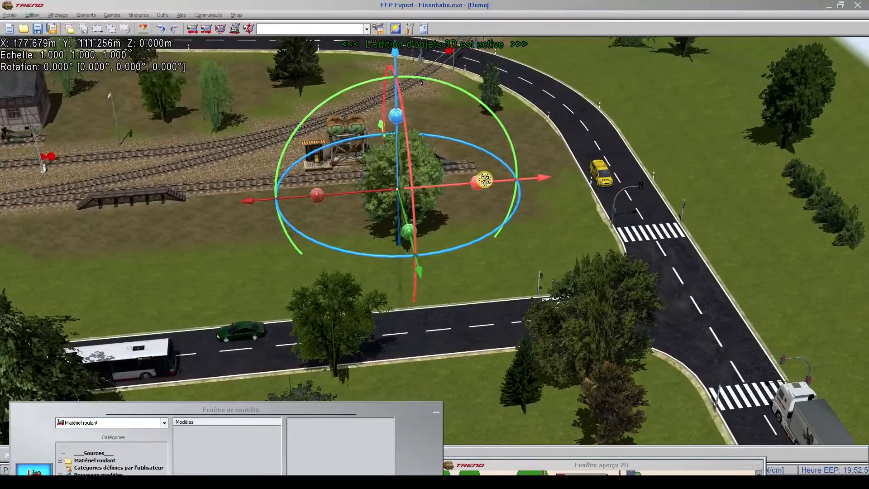
left_click_drag(318, 195, 268, 193)
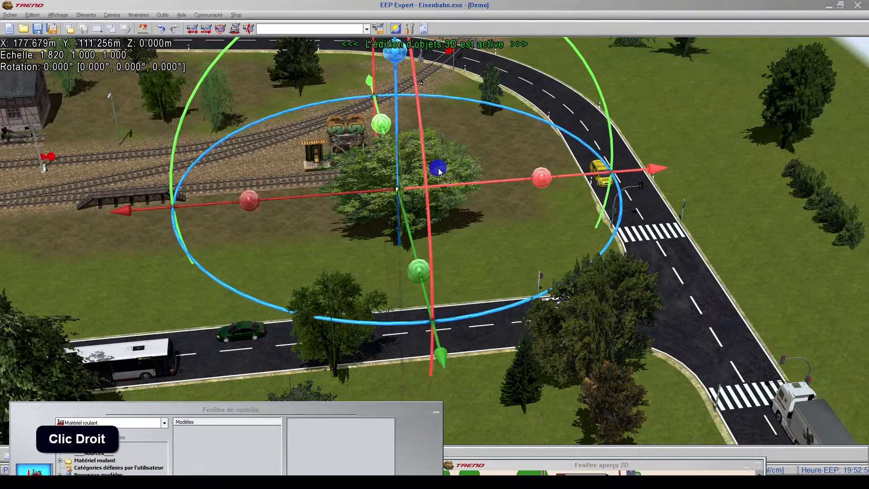
Step: Open the tree's object properties to review its position, scale and rotation values, and close them unchanged
right_click(438, 171)
left_click(398, 199)
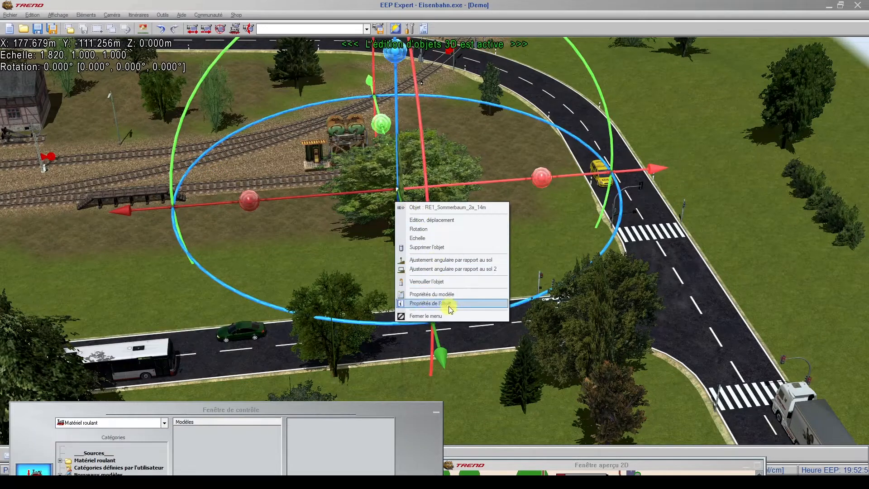
left_click(466, 304)
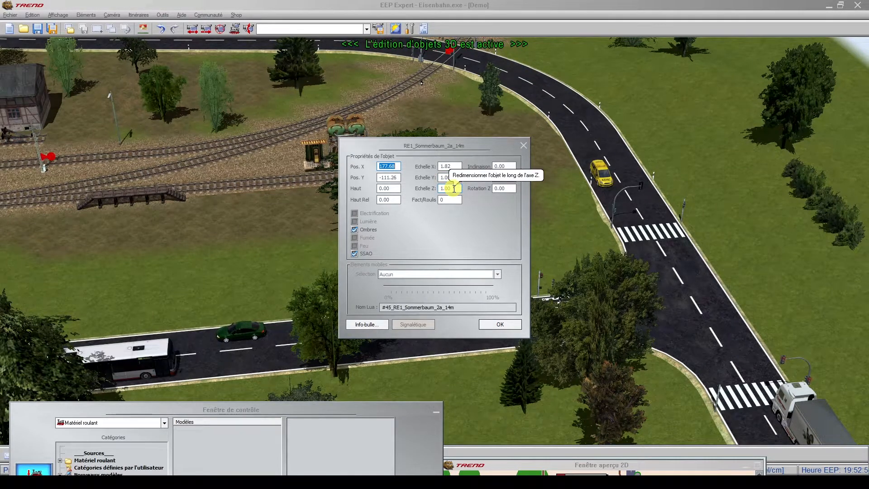
left_click(522, 147)
Step: Stretch the tree along the Y axis to a scale of about 2.09
middle_click(434, 235)
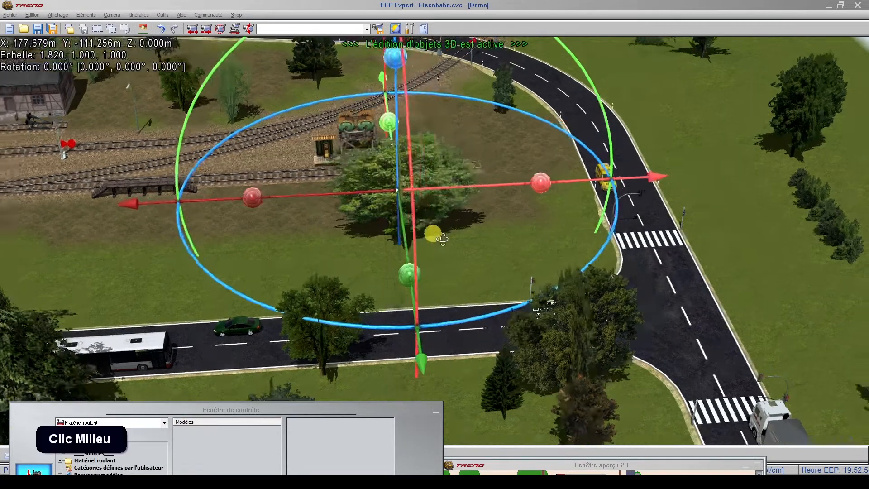
middle_click_drag(442, 239, 277, 198)
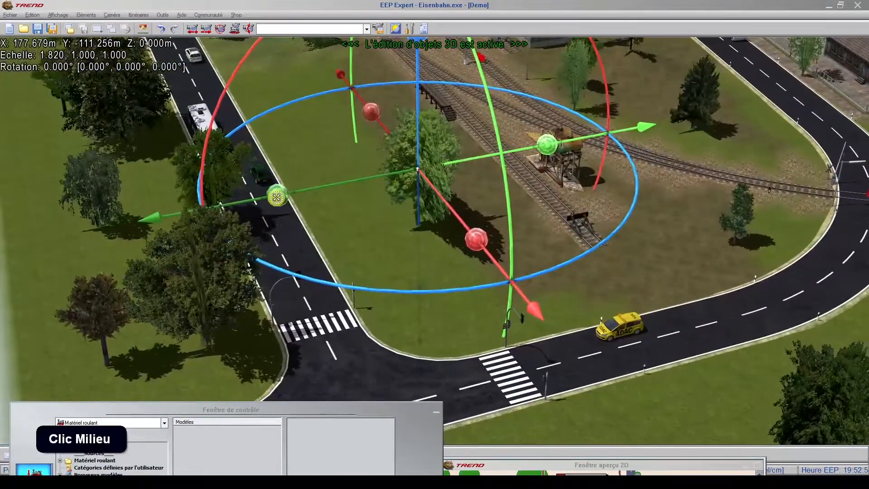
left_click_drag(234, 208, 219, 212)
Step: Set the tree's X, Y and Z scales to 2 in its object properties and apply them
right_click(402, 229)
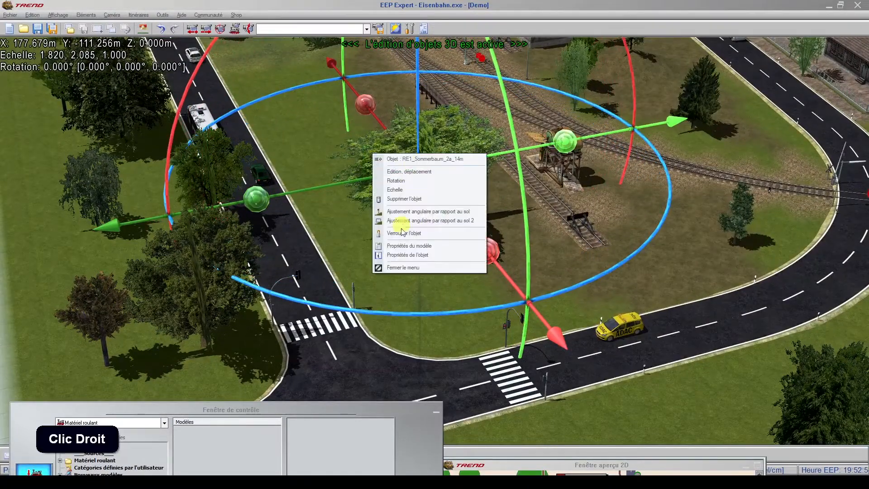
left_click(409, 255)
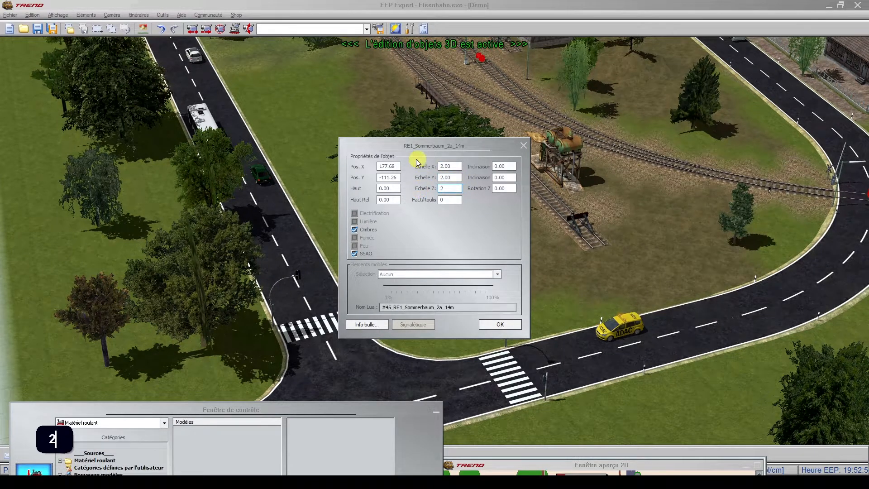
left_click(499, 325)
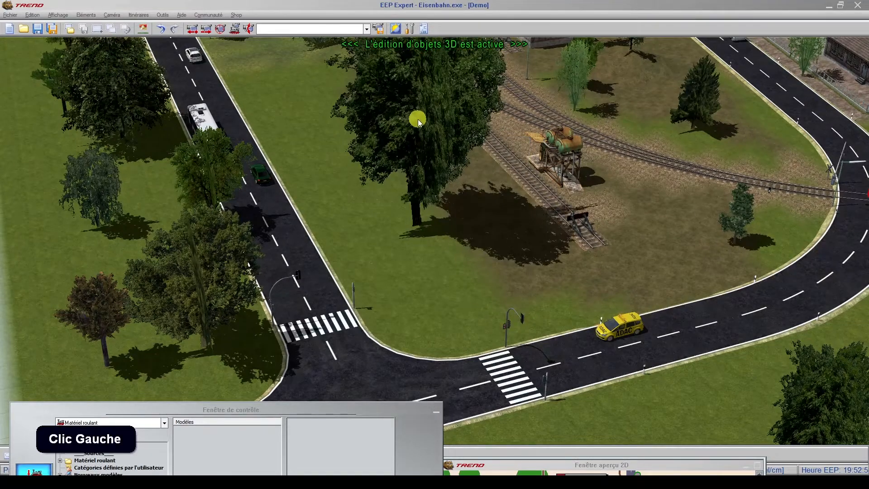
Step: Inspect the enlarged tree beside the surrounding trees and road from several angles and distances
middle_click_drag(417, 118, 411, 146)
scroll(415, 139, "down", 3)
scroll(415, 136, "down", 3)
scroll(425, 174, "up", 3)
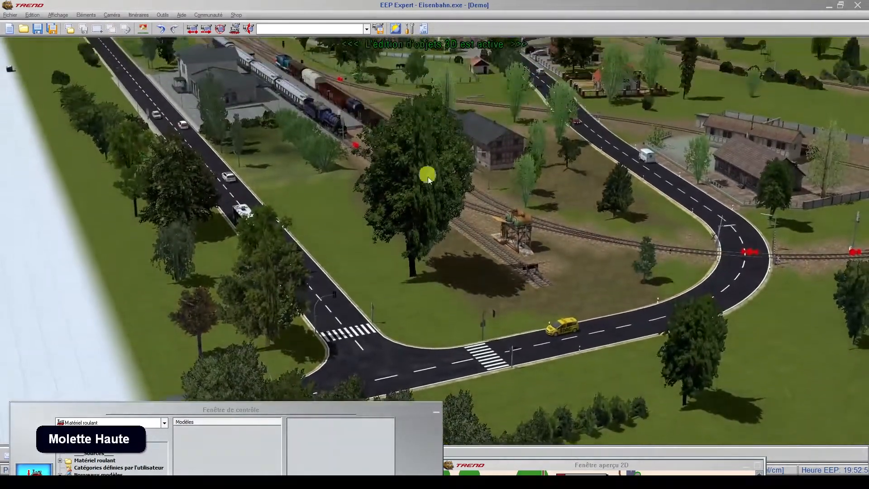
middle_click_drag(426, 175, 351, 174)
scroll(413, 191, "up", 2)
middle_click_drag(413, 191, 446, 220)
middle_click_drag(545, 207, 514, 225)
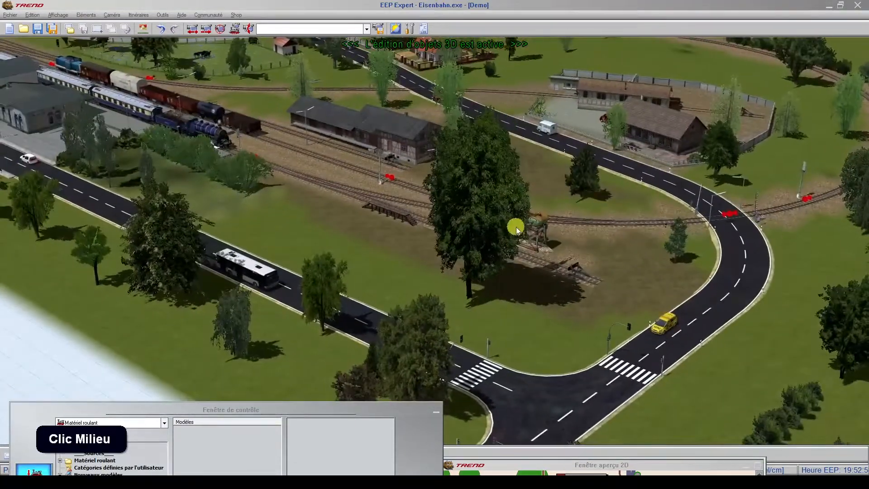
Step: Reduce the enlarged tree's scale values in its object properties and apply them
left_click(489, 218)
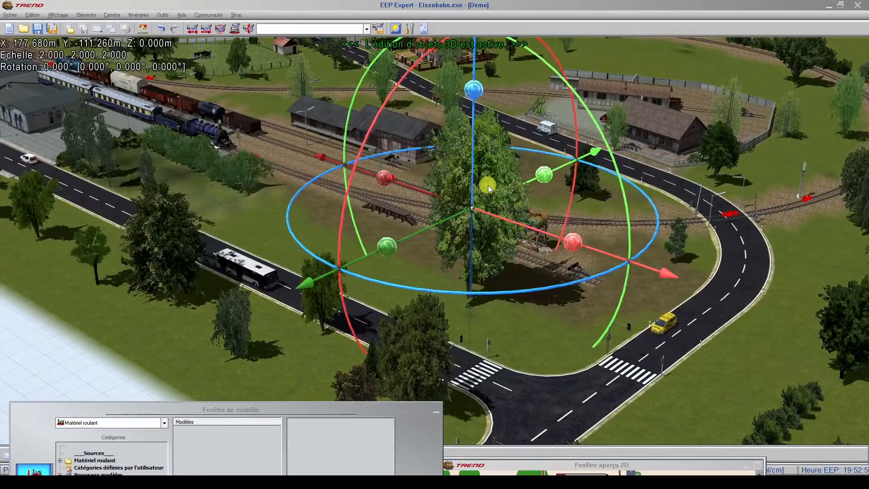
right_click(488, 188)
left_click(523, 286)
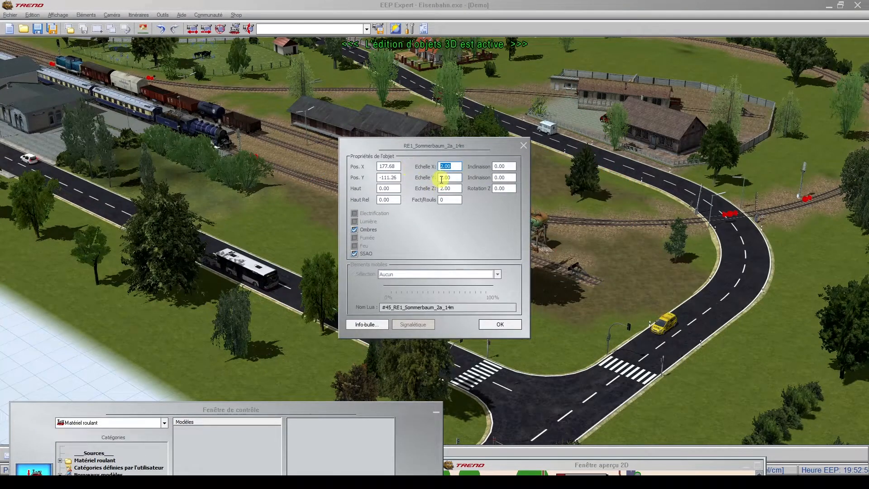
left_click(501, 326)
scroll(472, 262, "up", 3)
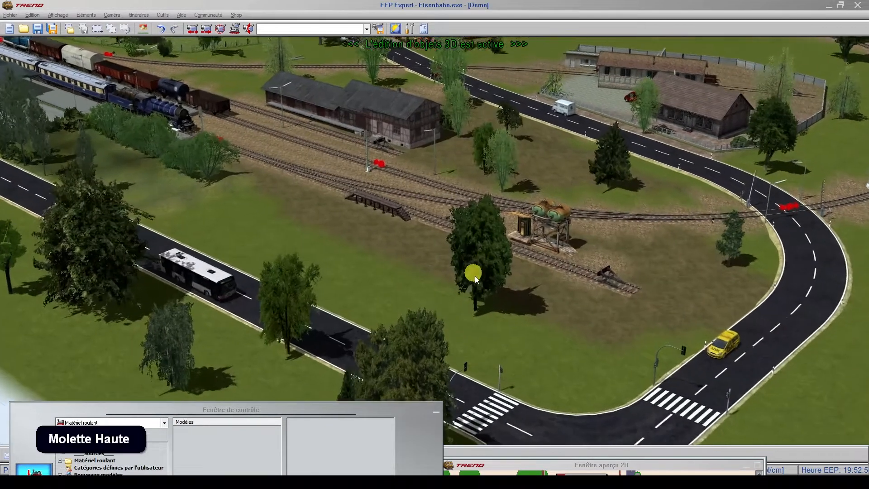
middle_click_drag(485, 287, 412, 242)
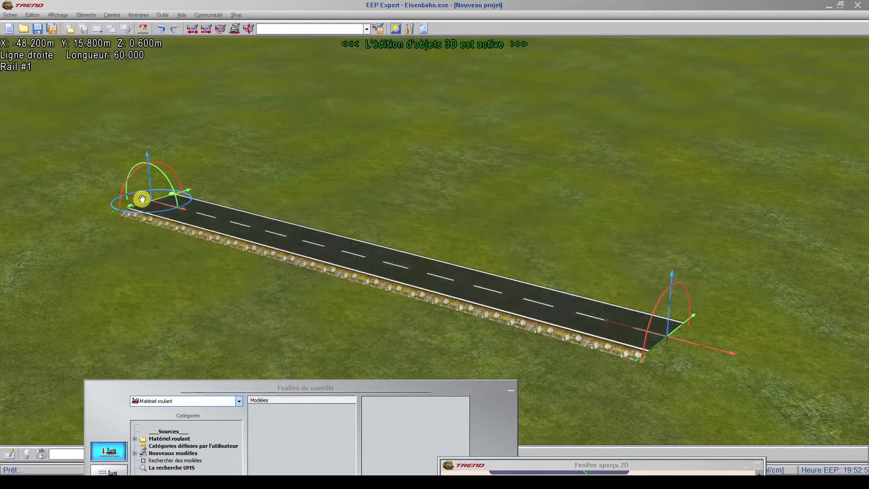
Step: Examine the gizmo's arrows, rotation rings and spheres at the start of the straight road
scroll(118, 186, "up", 3)
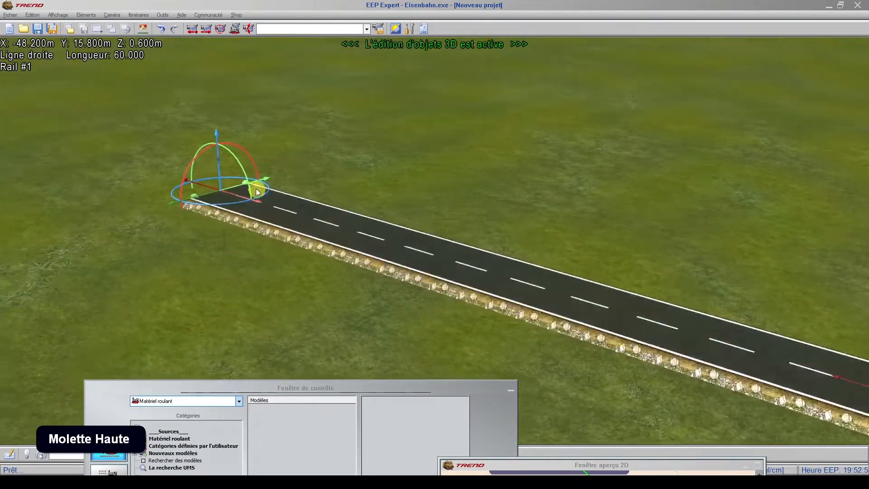
scroll(38, 177, "up", 3)
scroll(375, 59, "up", 2)
scroll(350, 262, "up", 2)
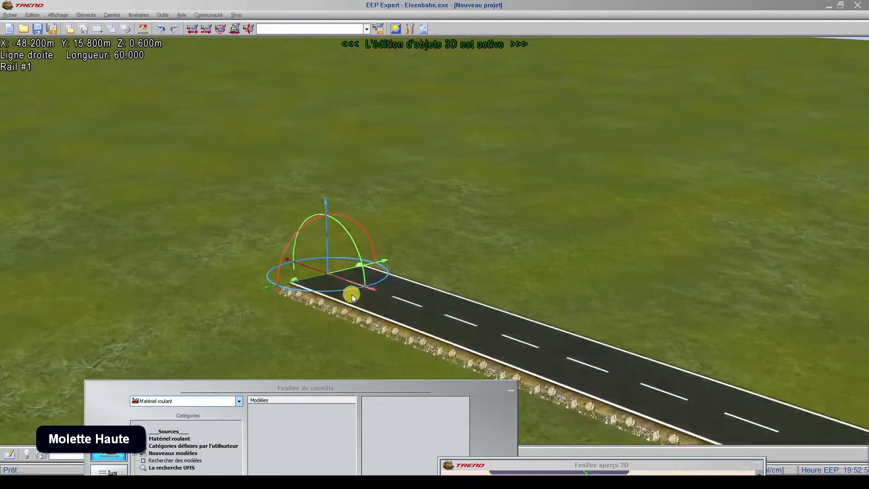
scroll(272, 256, "up", 2)
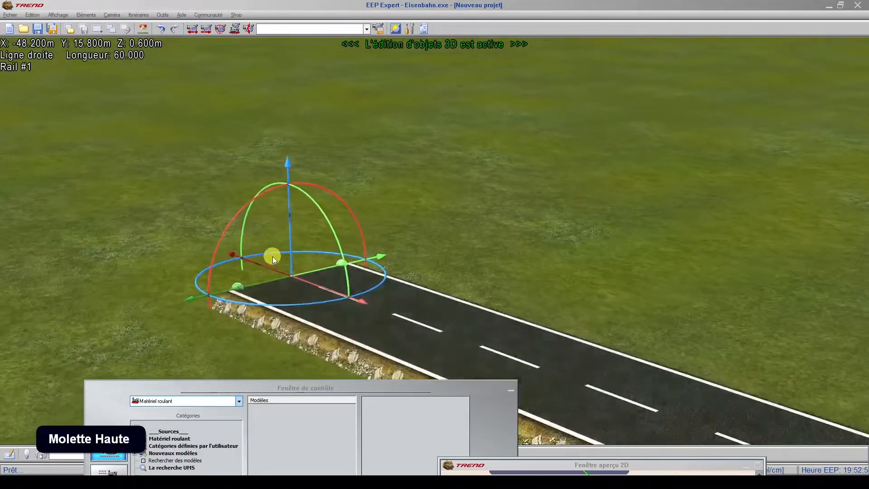
scroll(233, 262, "down", 3)
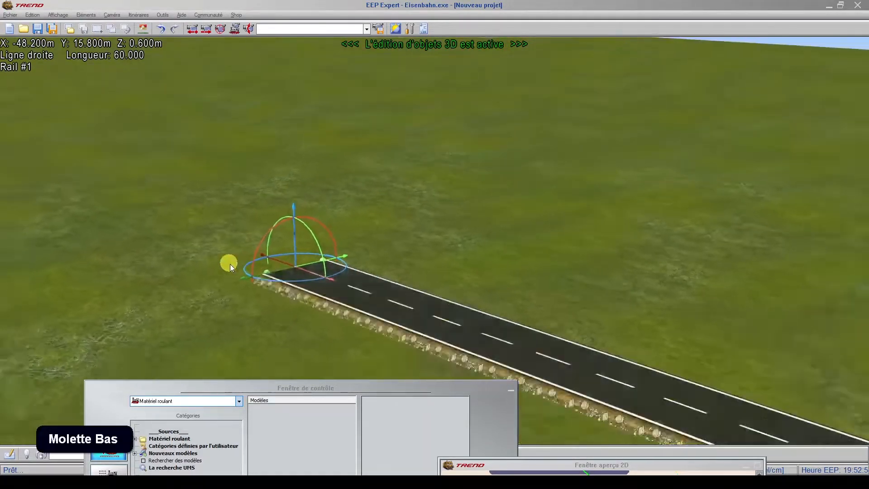
scroll(230, 265, "down", 2)
middle_click_drag(325, 299, 302, 332)
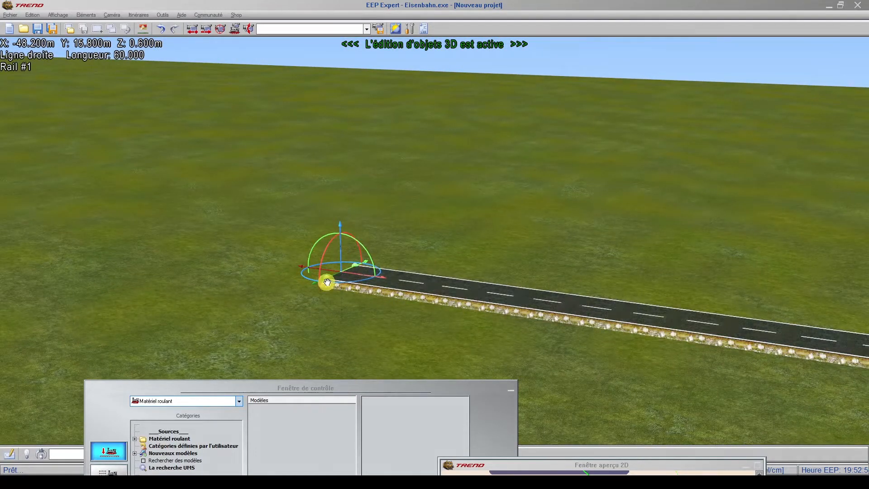
scroll(326, 281, "up", 3)
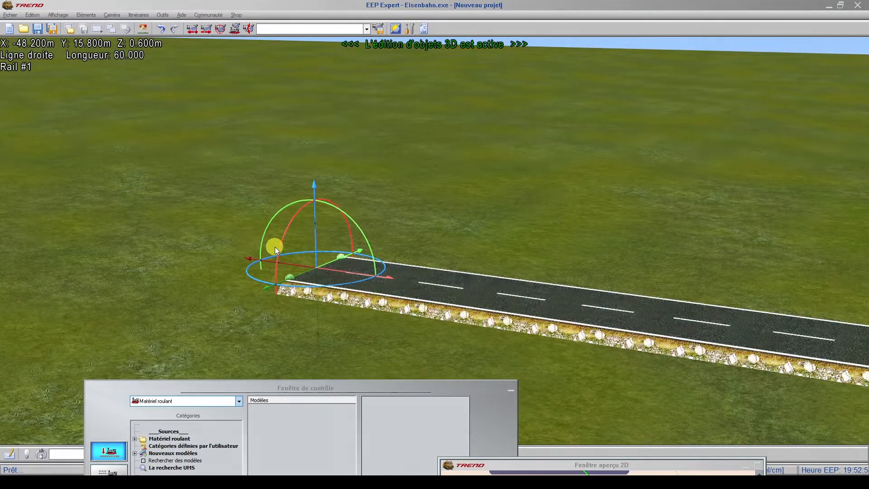
scroll(855, 330, "up", 2)
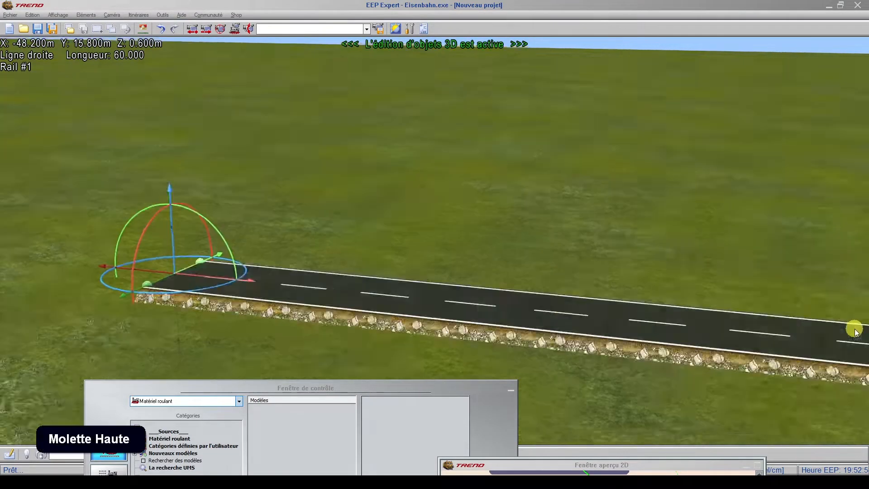
Step: Examine the gizmo's arrows and rotation ring at the far end of the straight road
scroll(854, 330, "up", 3)
scroll(28, 315, "up", 3)
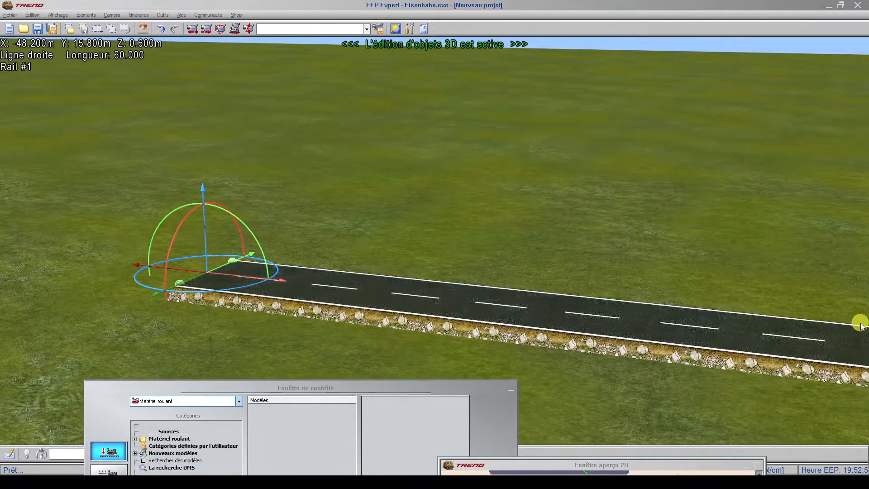
scroll(860, 325, "up", 3)
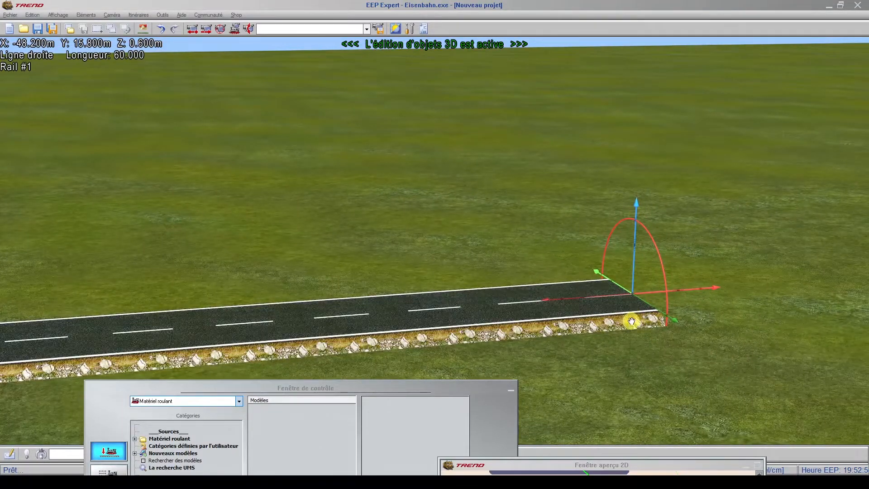
middle_click_drag(631, 320, 655, 434)
scroll(574, 281, "up", 2)
scroll(497, 251, "down", 2)
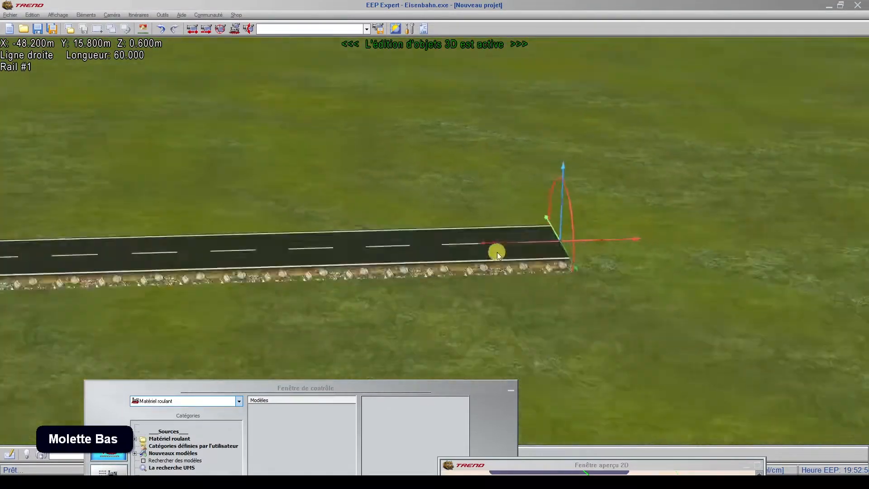
middle_click_drag(497, 252, 474, 254)
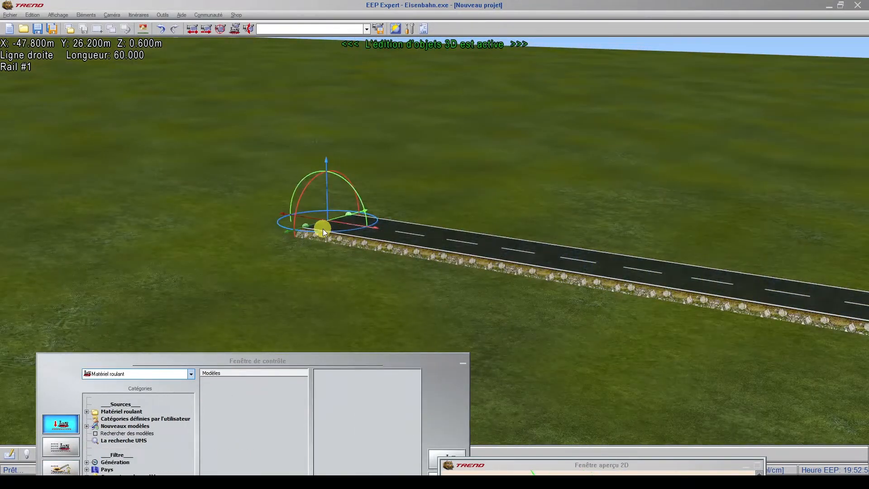
Step: Inspect the start gizmo's axes and rotation rings from several angles, comparing it with the one at the road's far end
scroll(324, 234, "up", 3)
scroll(343, 254, "down", 2)
middle_click_drag(343, 255, 369, 236)
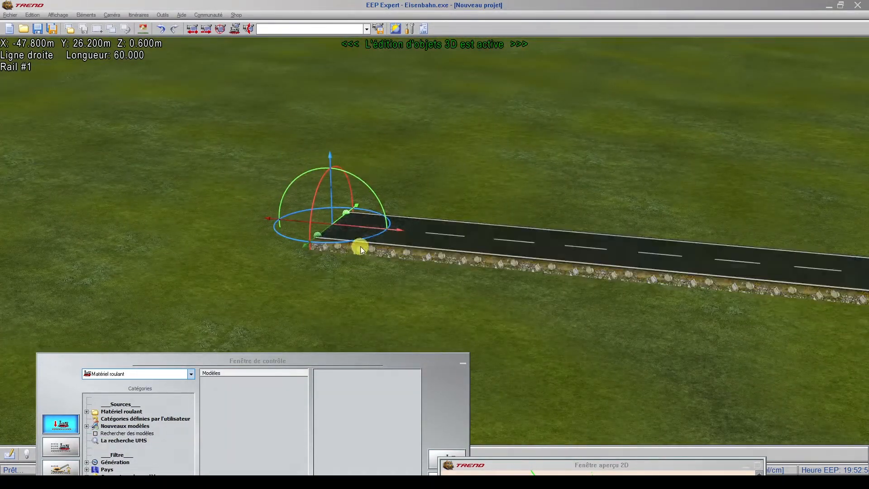
mouse_move(336, 260)
middle_mouse_down()
mouse_move(378, 241)
mouse_move(320, 250)
mouse_move(336, 251)
middle_mouse_up()
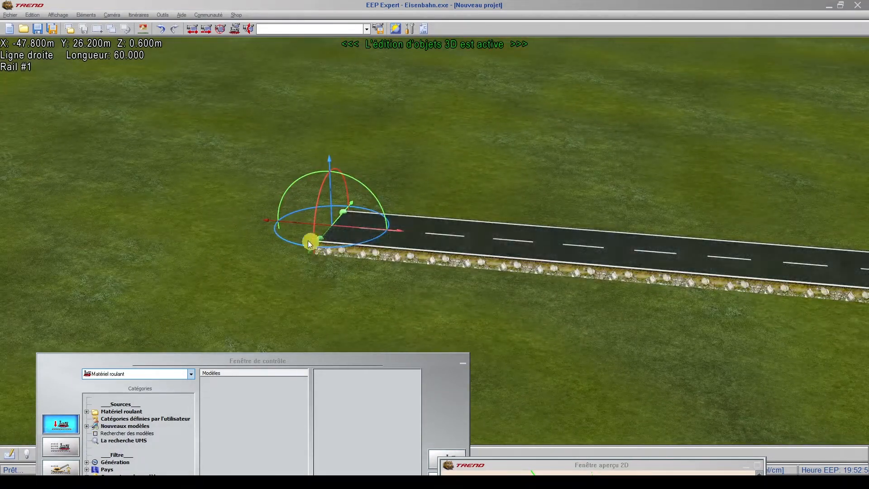
scroll(266, 219, "up", 5)
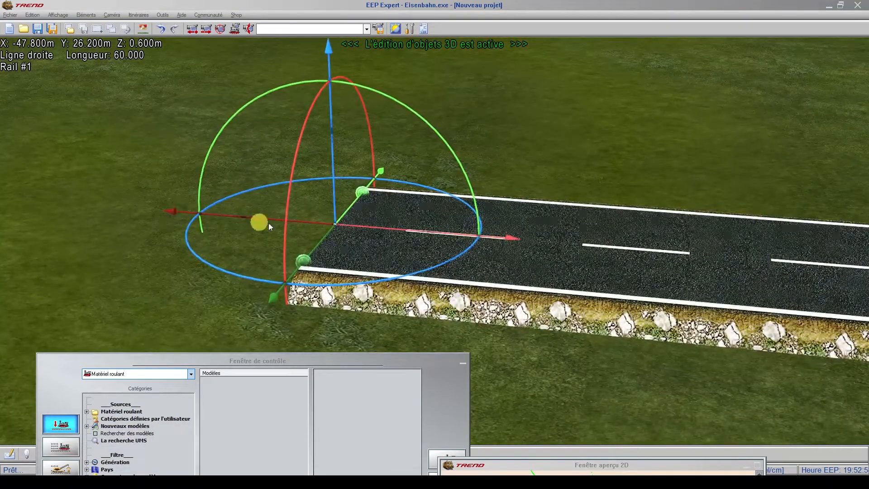
scroll(265, 219, "down", 5)
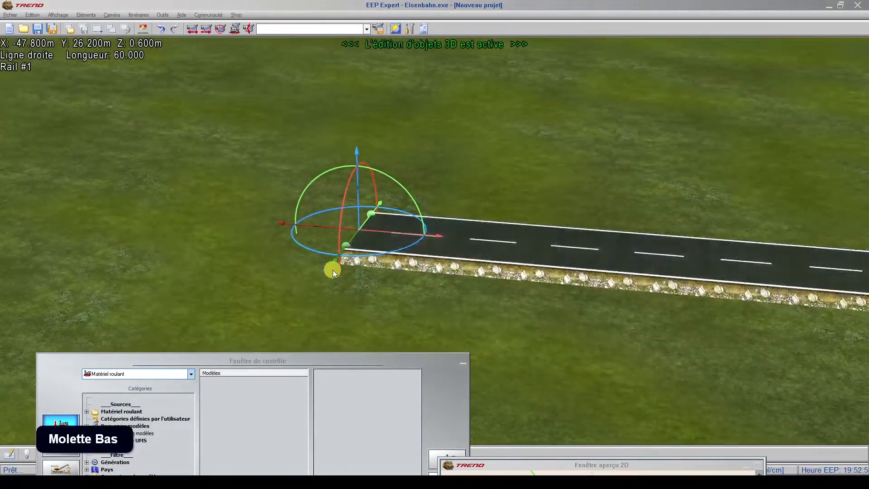
middle_click(339, 274)
middle_click_drag(338, 274, 310, 207)
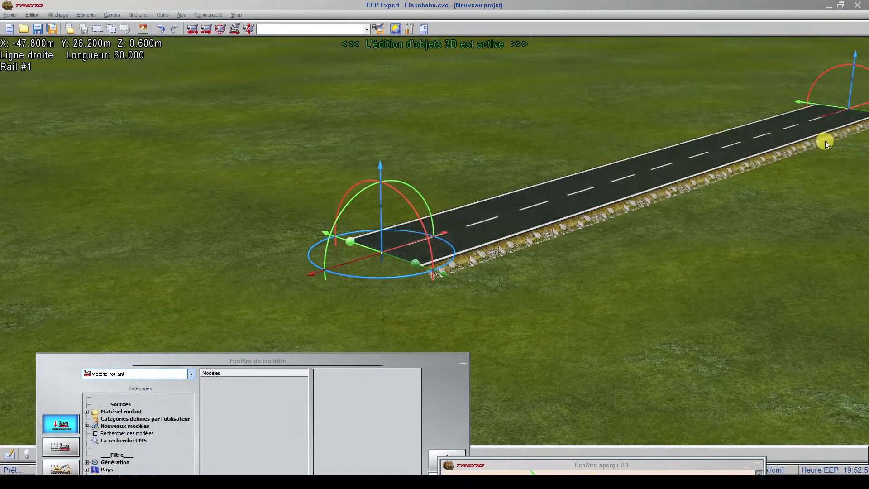
middle_click_drag(466, 287, 368, 301)
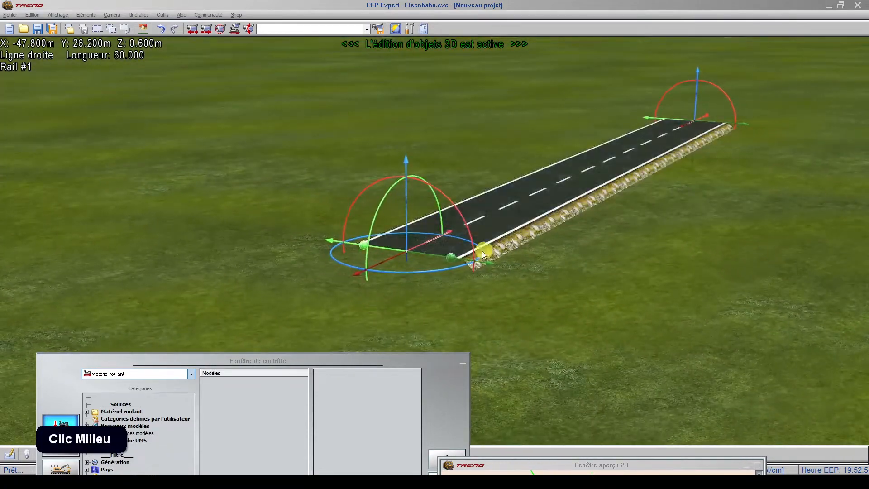
middle_click_drag(452, 266, 410, 223)
scroll(410, 222, "up", 5)
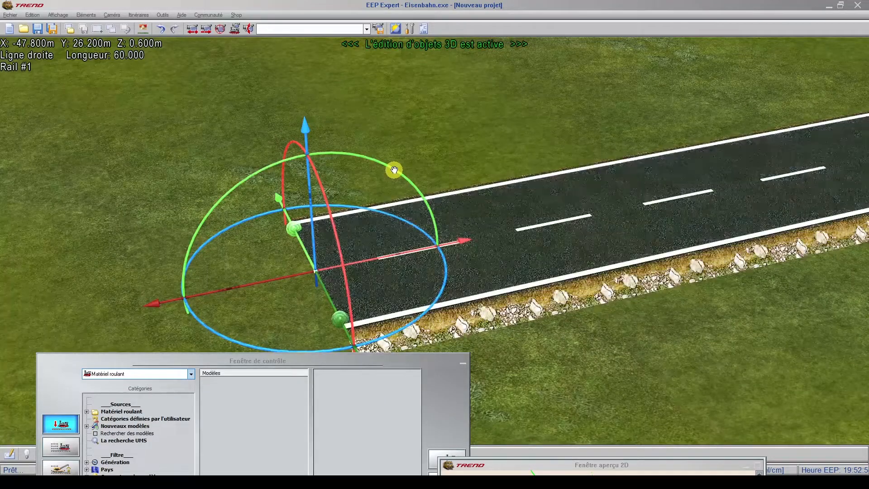
Step: Tilt the straight road lengthwise about its Y axis with the start gizmo's green rotation ring
left_click(394, 169)
scroll(394, 169, "down", 5)
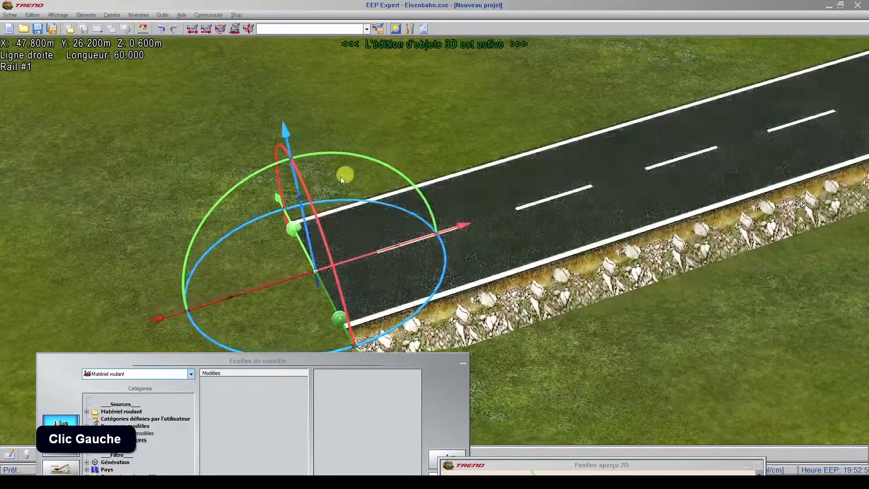
scroll(309, 197, "down", 5)
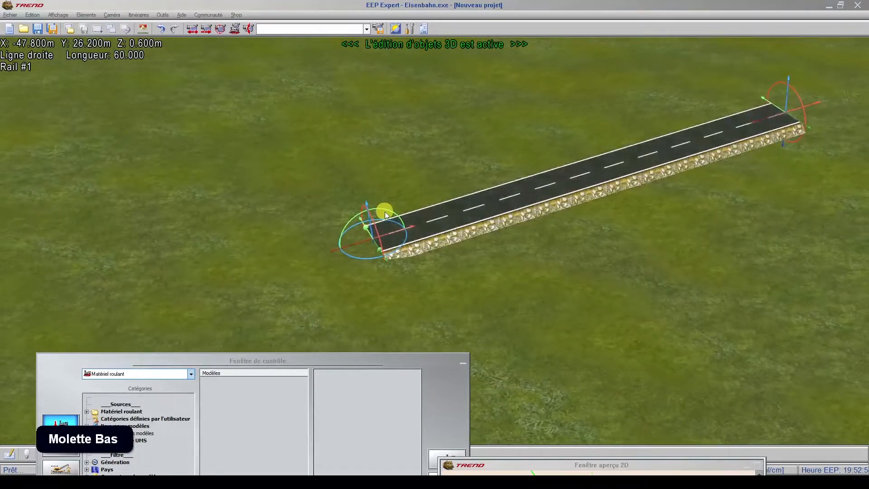
left_click(385, 209)
left_click_drag(384, 209, 391, 207)
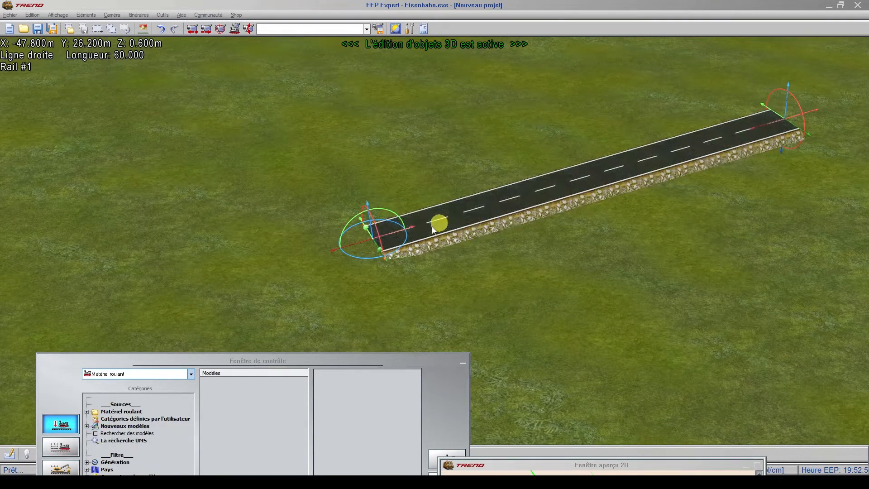
Step: Set the road's Y angle to 0 in its object properties and apply it
right_click(446, 229)
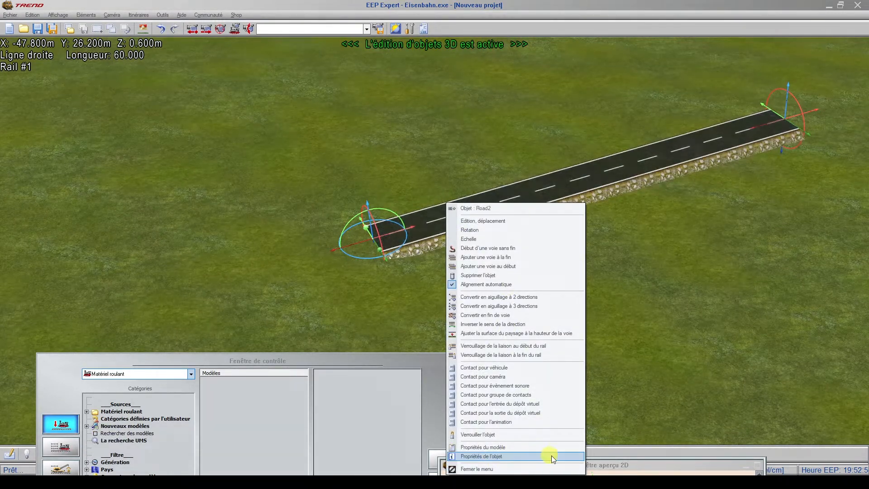
left_click(565, 456)
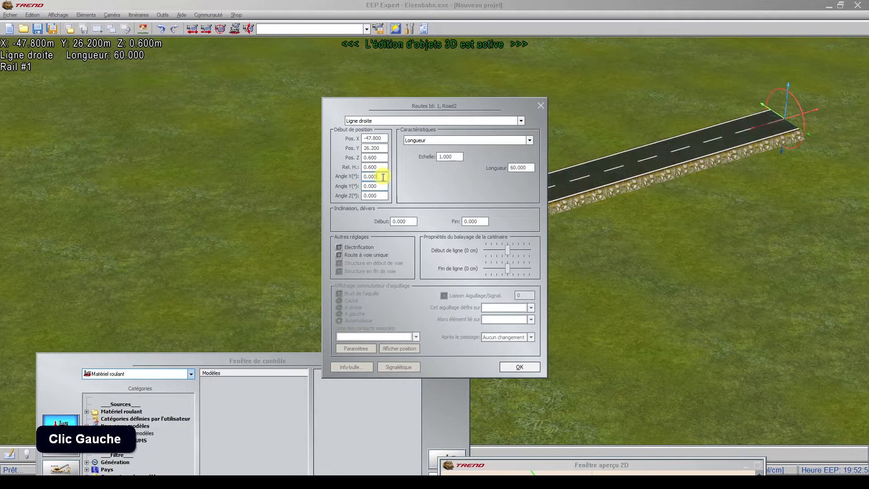
left_click(518, 367)
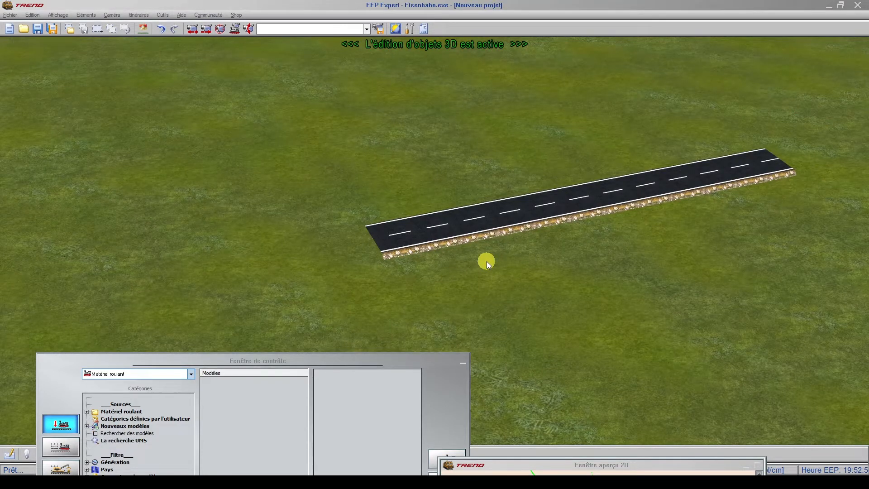
Step: Bank the road sideways about its X axis to about -6.3° with the start gizmo's red rotation ring
scroll(382, 253, "up", 5)
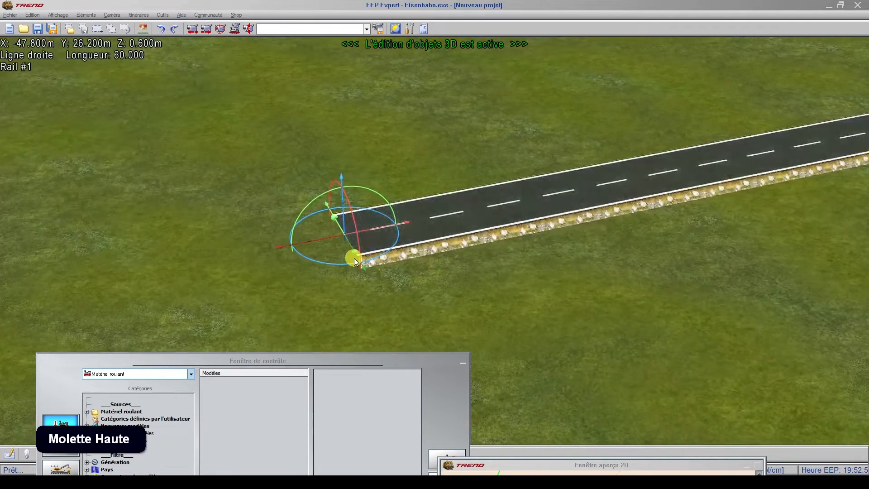
scroll(365, 234, "up", 2)
middle_click_drag(365, 234, 213, 278)
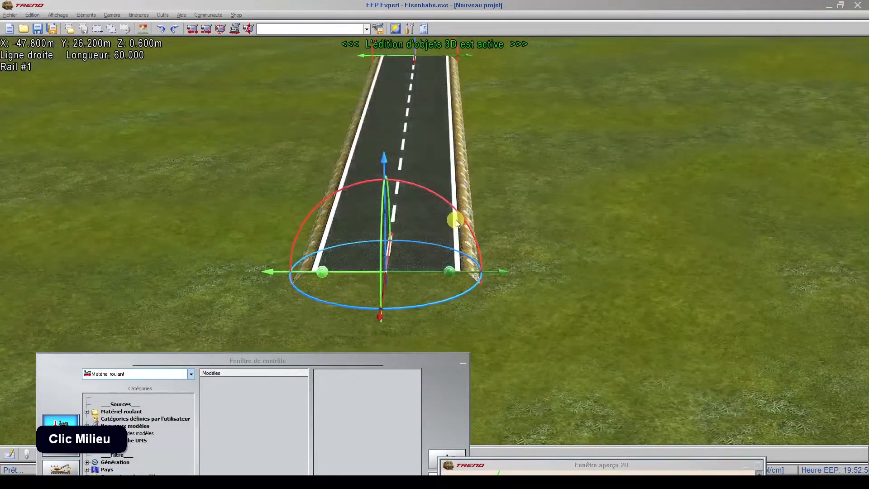
mouse_move(455, 208)
left_mouse_down()
mouse_move(450, 191)
mouse_move(461, 217)
mouse_move(454, 198)
left_mouse_up()
Step: Set the road's X angle to 0 in its object properties and apply it
right_click(443, 199)
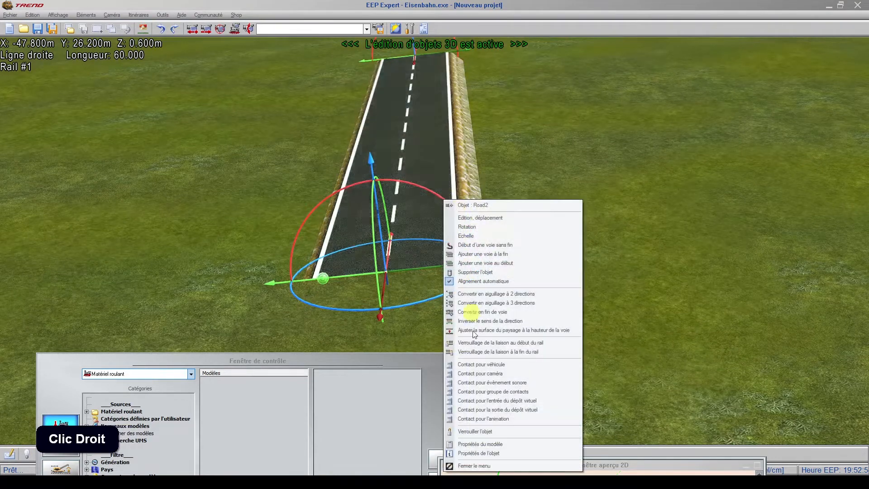
left_click(473, 453)
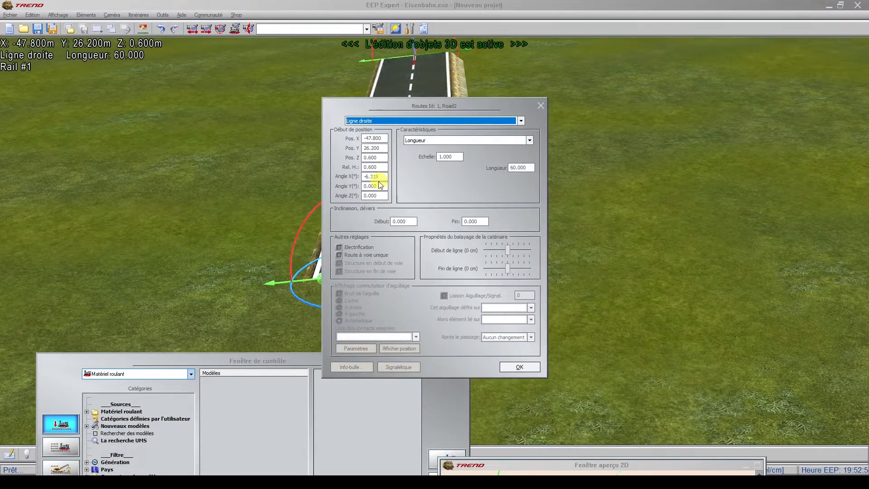
left_click_drag(418, 115, 584, 137)
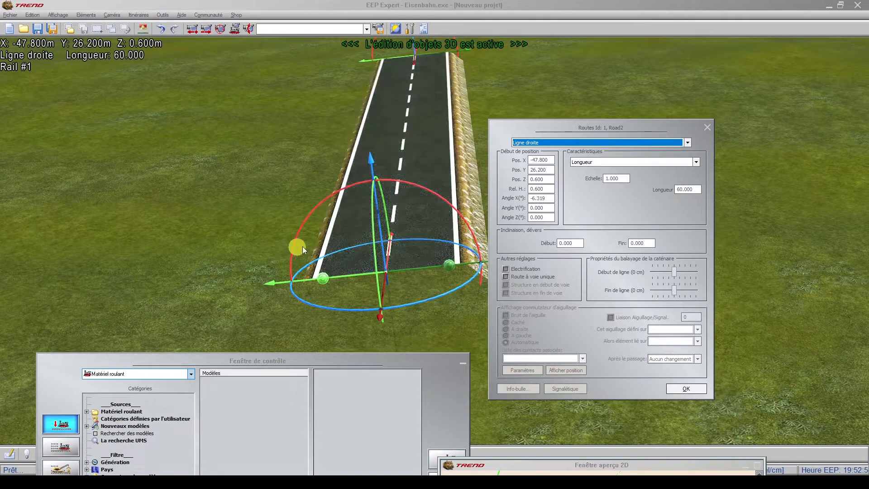
left_click(549, 198)
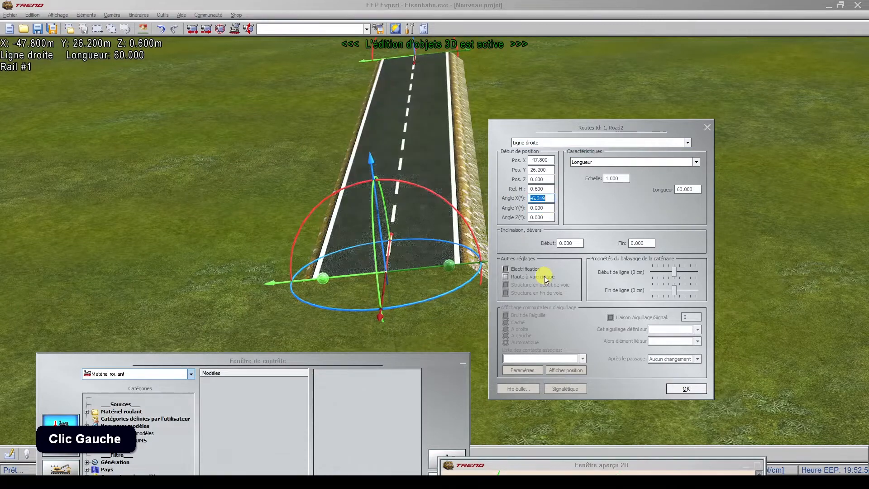
type("0")
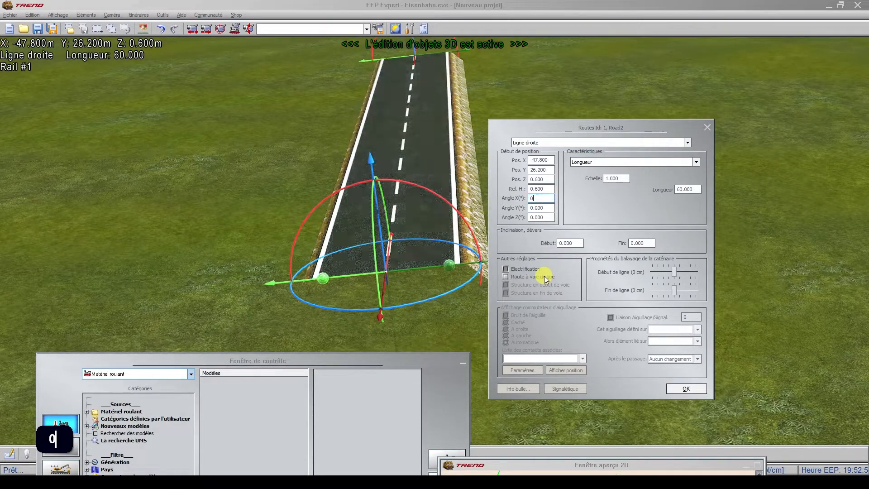
left_click(686, 388)
Step: Rotate the road with the start gizmo's blue, green and red rings to about -15.6° in X, 8.3° in Y and -11.6° in Z
left_click(445, 235)
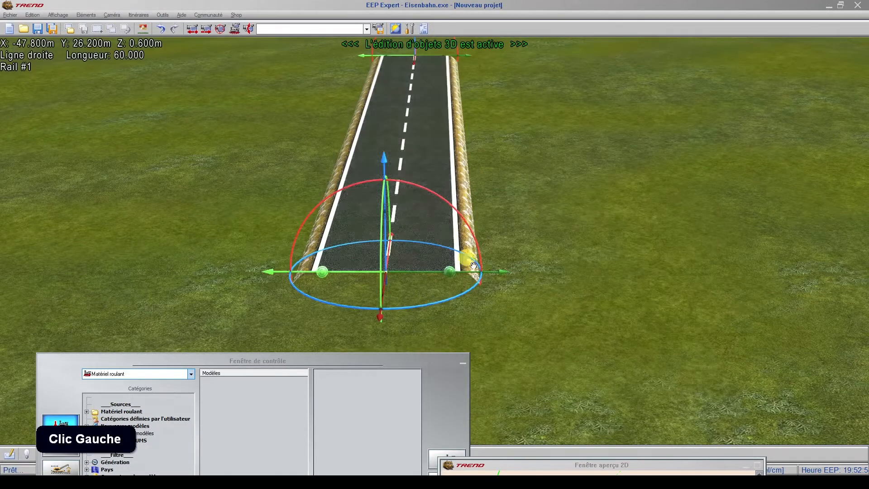
mouse_move(447, 300)
left_mouse_down()
mouse_move(420, 309)
mouse_move(490, 297)
mouse_move(419, 305)
mouse_move(461, 296)
mouse_move(433, 303)
left_mouse_up()
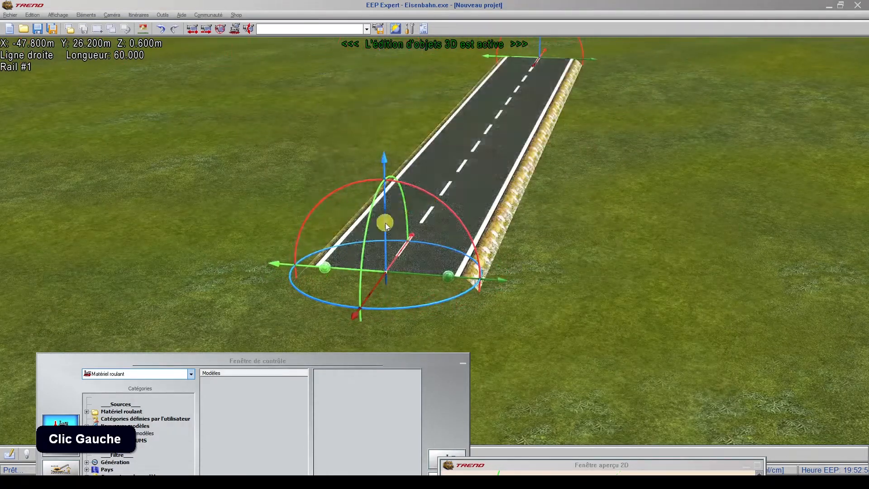
mouse_move(365, 224)
left_mouse_down()
mouse_move(362, 234)
mouse_move(382, 225)
left_mouse_up()
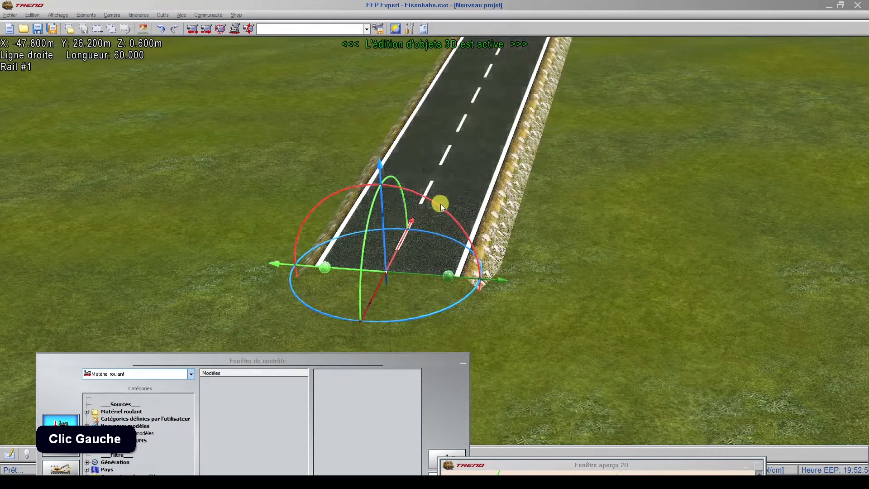
left_click_drag(440, 204, 435, 225)
left_click(435, 204)
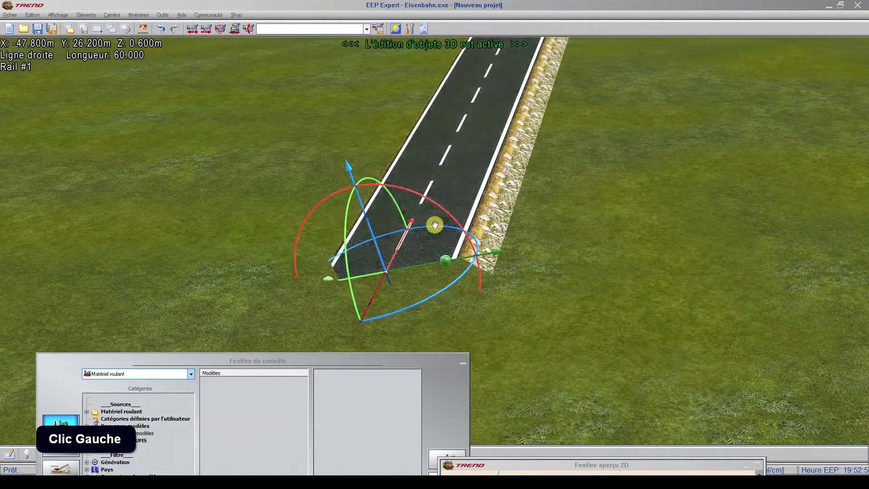
Step: Set the road's X, Y and Z angles to 0 in its object properties and apply them
right_click(434, 225)
left_click(453, 458)
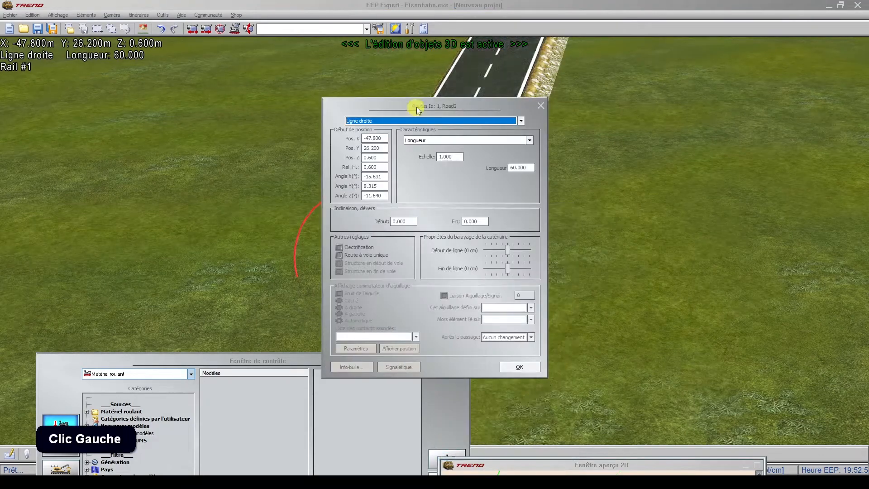
left_click_drag(416, 109, 628, 182)
left_click_drag(597, 251, 546, 249)
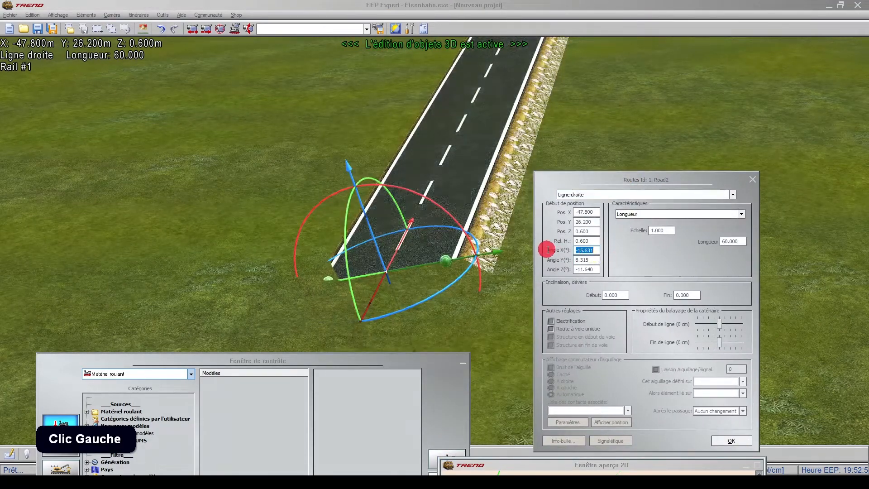
type("0")
left_click_drag(596, 259, 579, 290)
type("00")
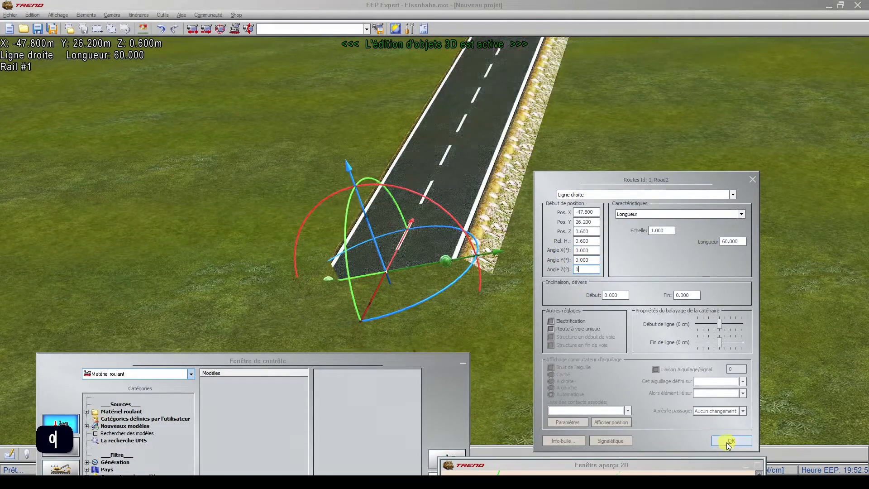
left_click(727, 443)
Step: Reselect the road, view it from its far end, and review the start position and angles in its object properties
scroll(436, 47, "up", 2)
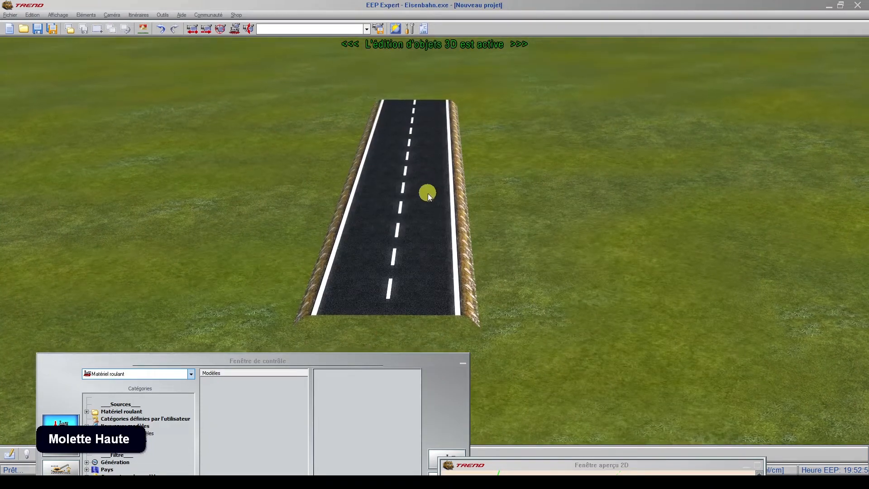
left_click(401, 212)
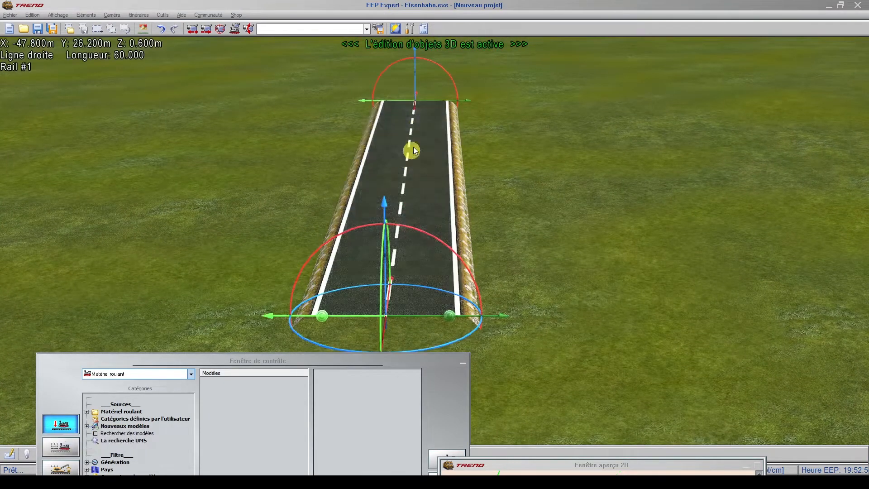
scroll(417, 151, "up", 3)
middle_click_drag(409, 148, 508, 430)
scroll(487, 50, "up", 2)
scroll(508, 431, "up", 3)
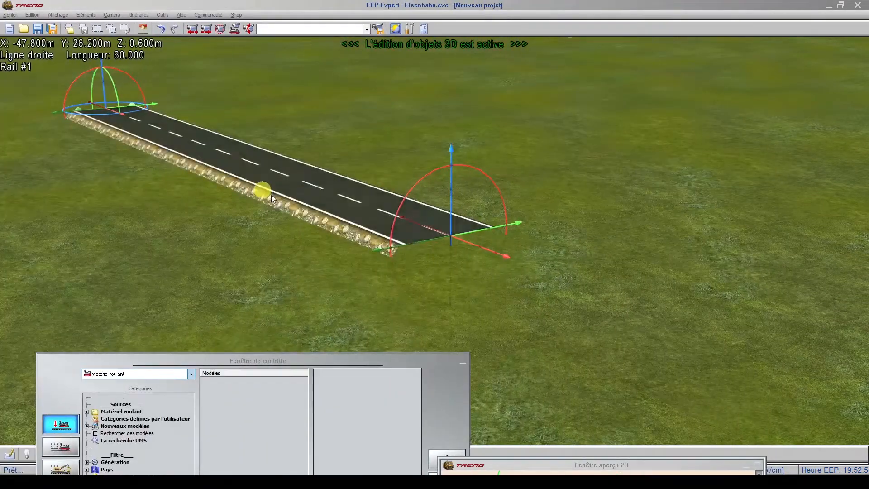
right_click(290, 191)
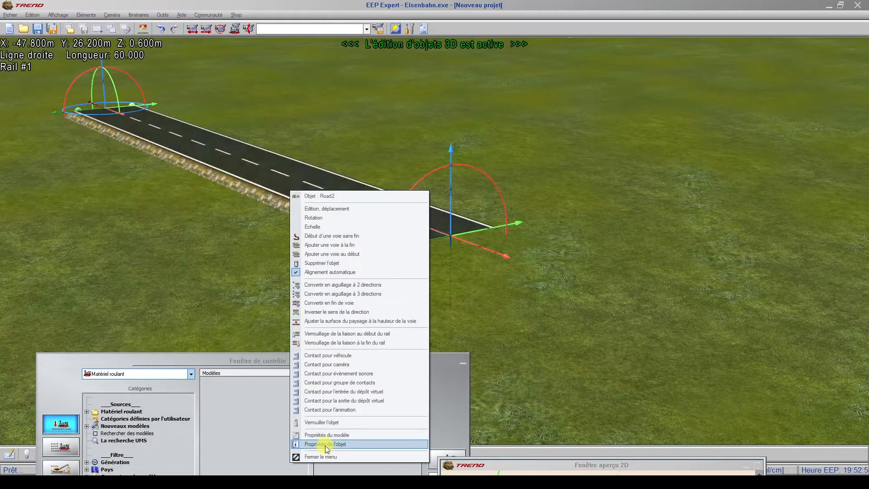
left_click(367, 443)
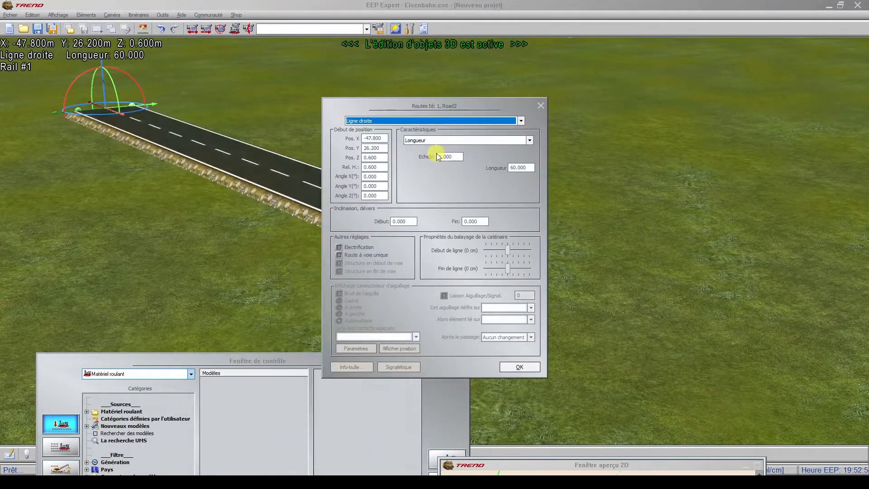
left_click_drag(404, 105, 548, 153)
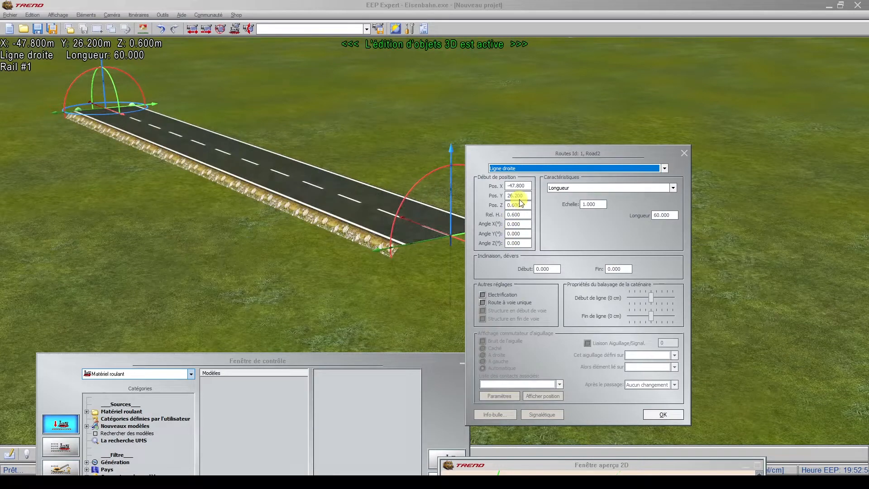
left_click(664, 414)
Step: Bend the straight road into an arc of about 6.2° by moving its end sideways with the end gizmo's green Y arrow
middle_click_drag(455, 276, 450, 211)
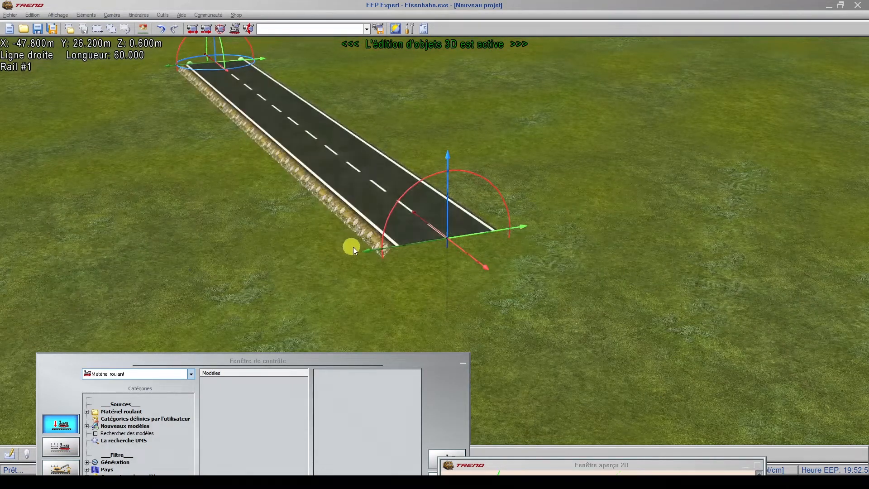
middle_click_drag(373, 264, 549, 237)
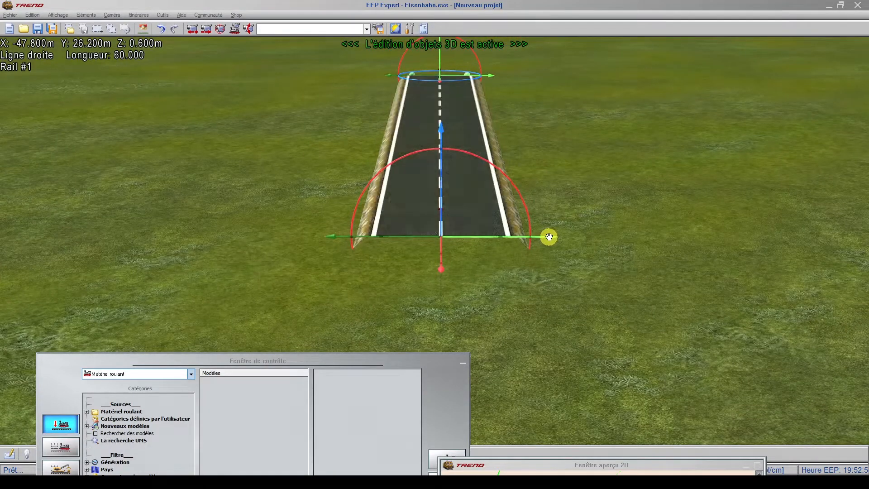
scroll(550, 239, "up", 5)
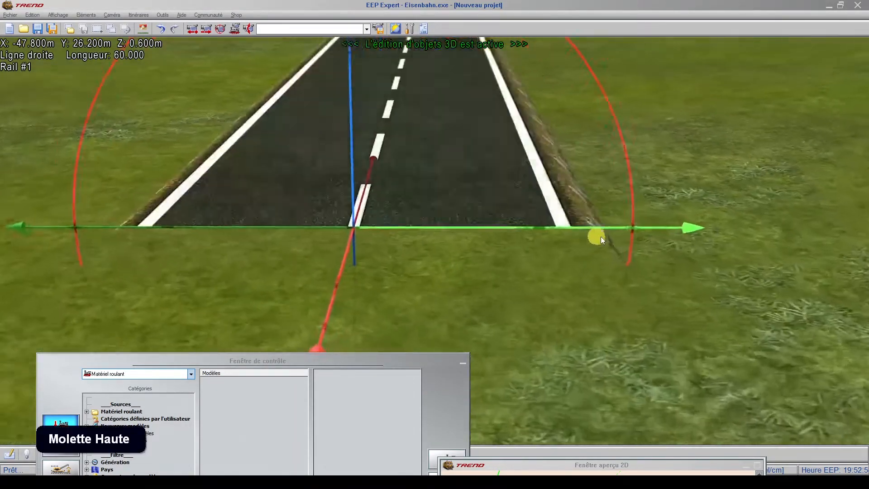
scroll(729, 225, "down", 5)
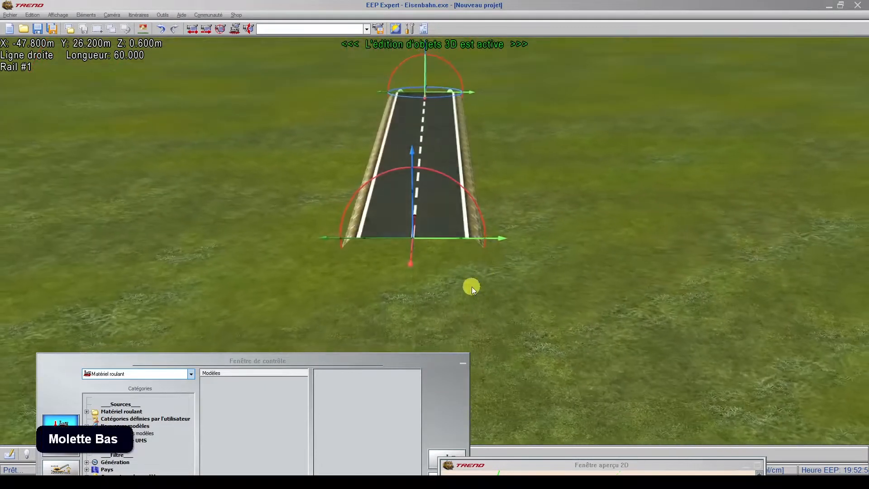
left_click_drag(500, 238, 611, 231)
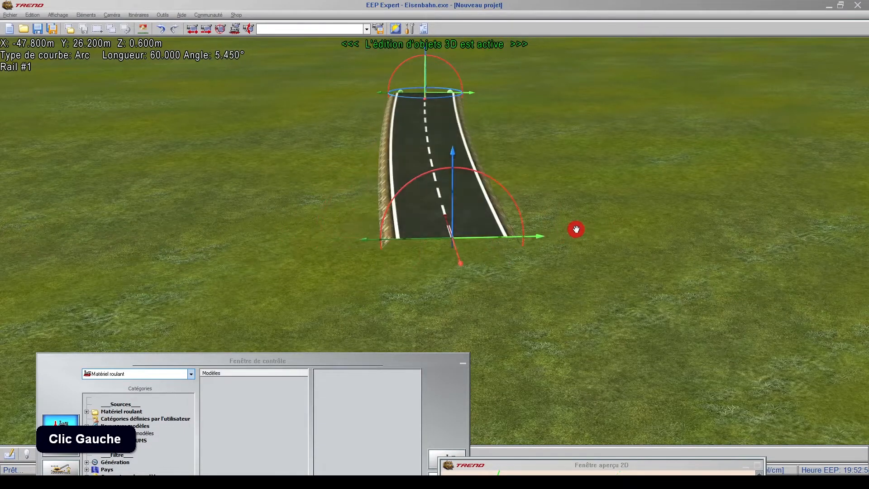
Step: Move the road's end sideways along the Y axis to bend the arc to about -17.3°, and the opposite way to about 15.4°
mouse_move(576, 229)
middle_mouse_down()
mouse_move(494, 266)
mouse_move(355, 266)
mouse_move(252, 291)
mouse_move(268, 220)
mouse_move(460, 300)
mouse_move(365, 326)
mouse_move(393, 290)
middle_mouse_up()
scroll(268, 220, "down", 2)
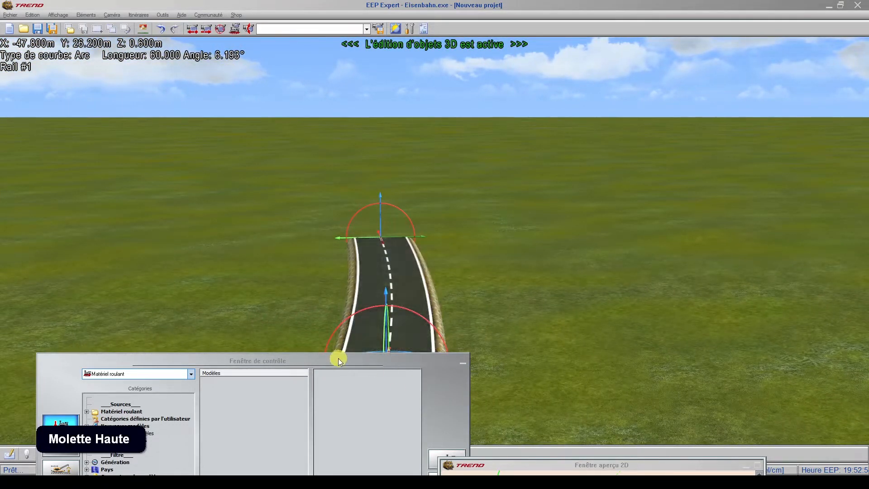
left_click_drag(338, 360, 301, 410)
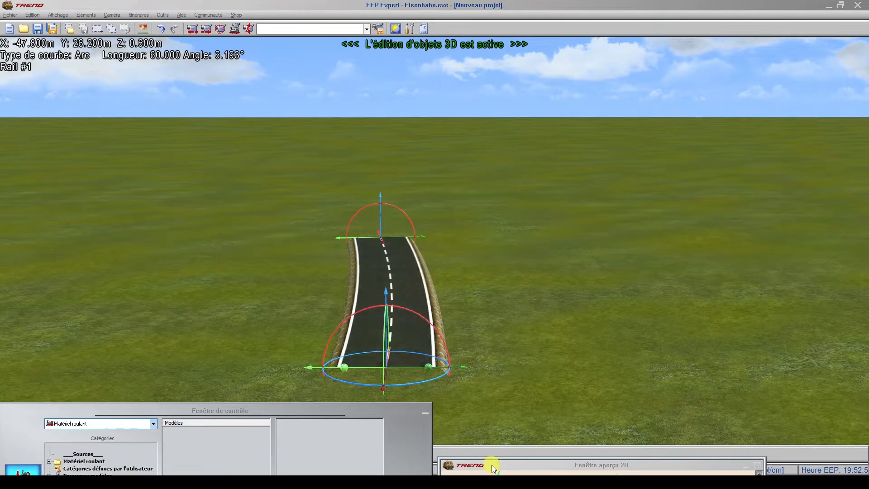
scroll(456, 436, "up", 5)
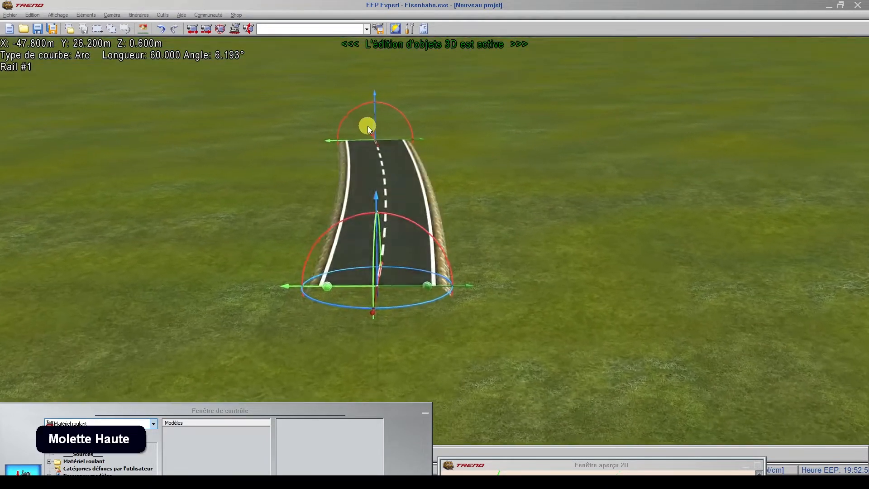
left_click_drag(415, 113, 592, 139)
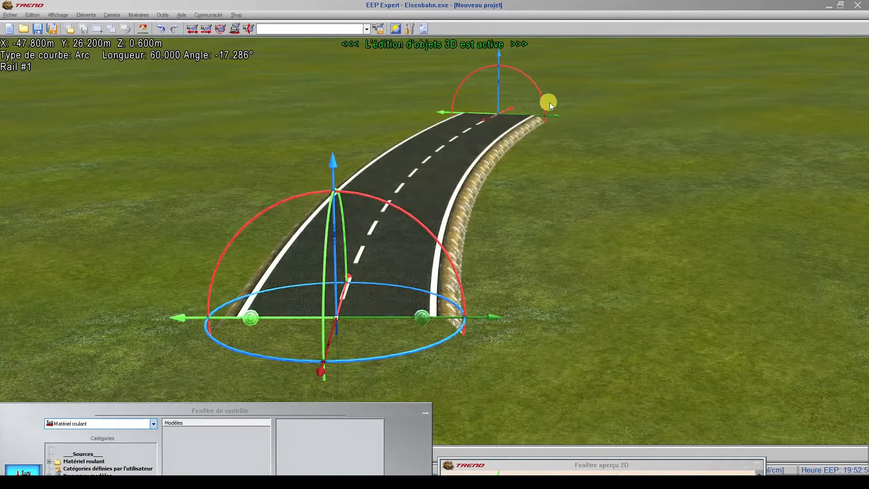
left_click_drag(548, 113, 302, 112)
Step: Open the bent road's object properties and review its angle and the list of available curve types
right_click(344, 148)
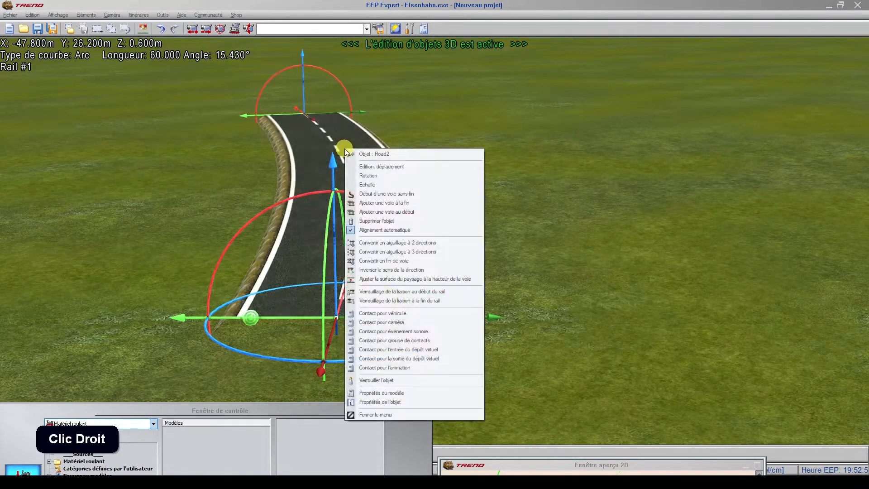
left_click(386, 402)
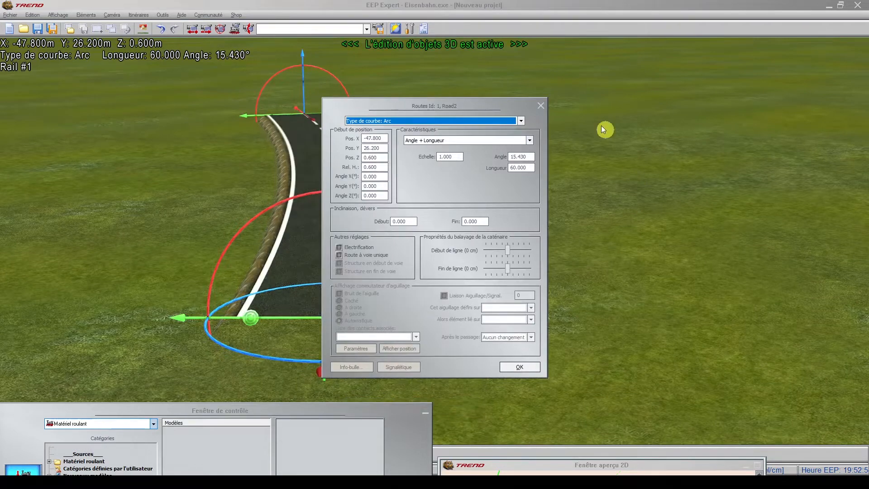
left_click_drag(443, 109, 556, 134)
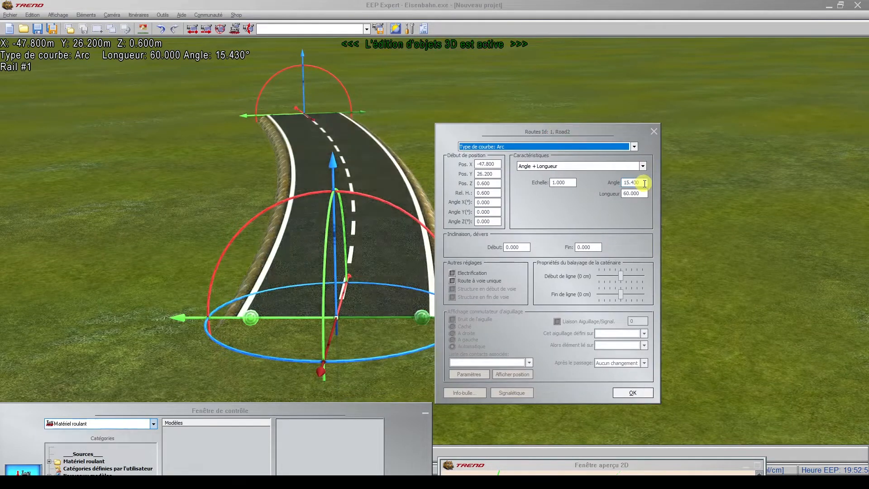
left_click(629, 182)
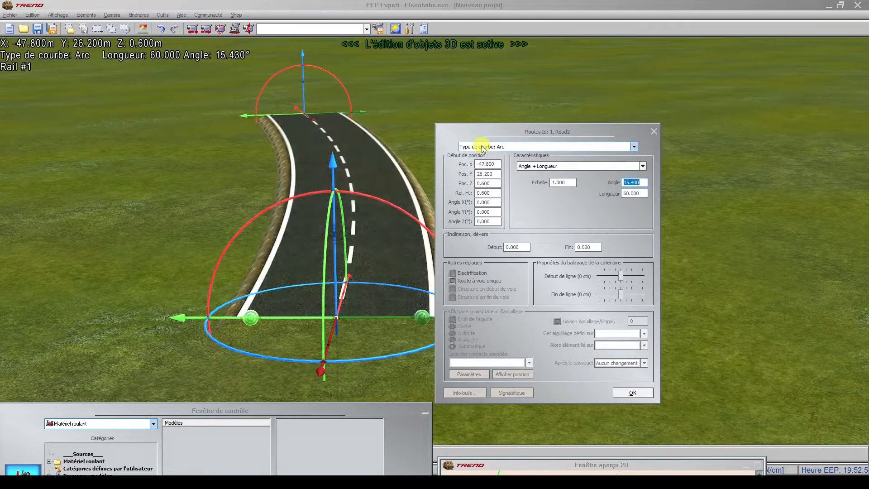
left_click(529, 150)
scroll(503, 164, "up", 1)
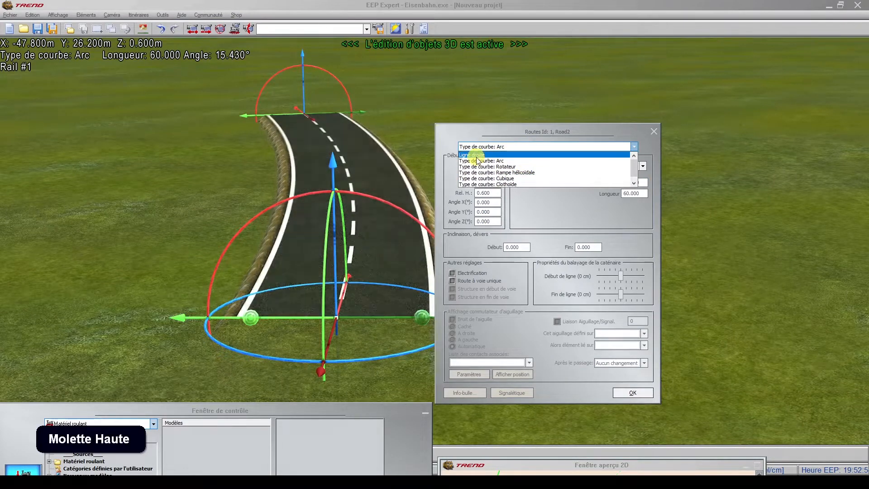
left_click(504, 146)
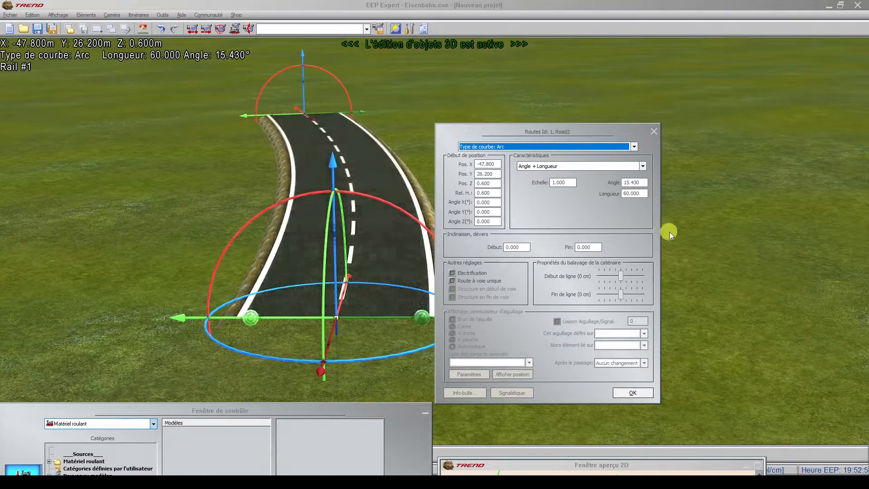
Step: Set the road's arc angle to -9 in its object properties and apply it
left_click(645, 182)
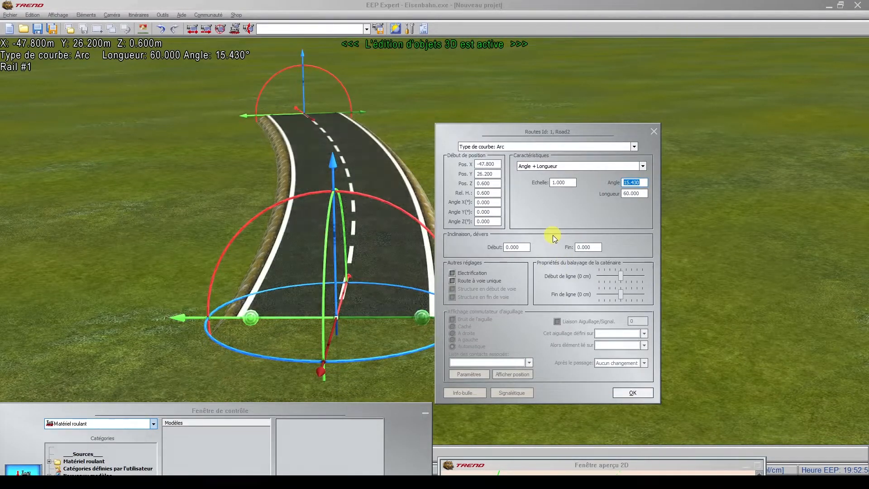
type("-")
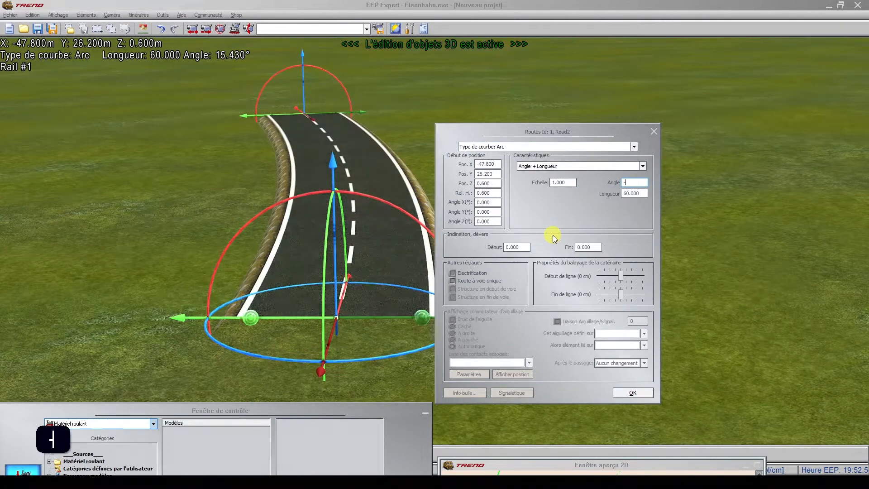
type("9")
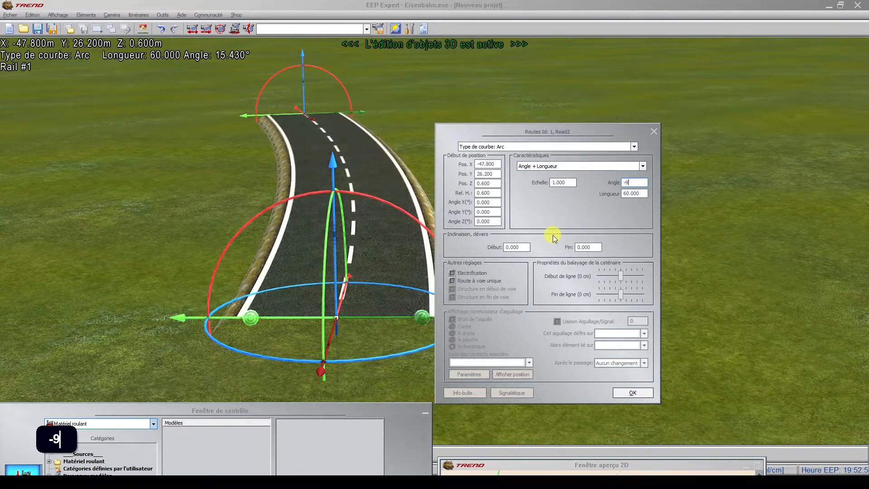
left_click(633, 392)
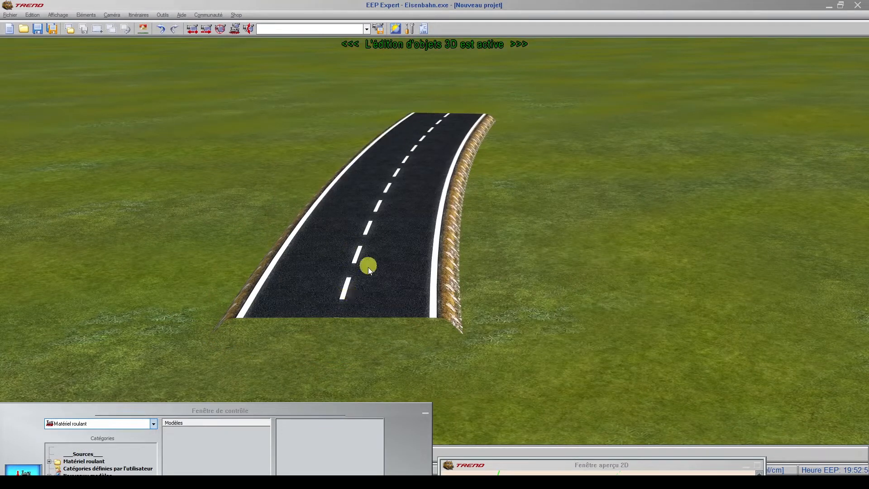
Step: Reselect the road and move its end along the red X axis, shortening it to about 50.7 m and extending it to about 79.2 m
left_click(440, 139)
scroll(449, 67, "up", 5)
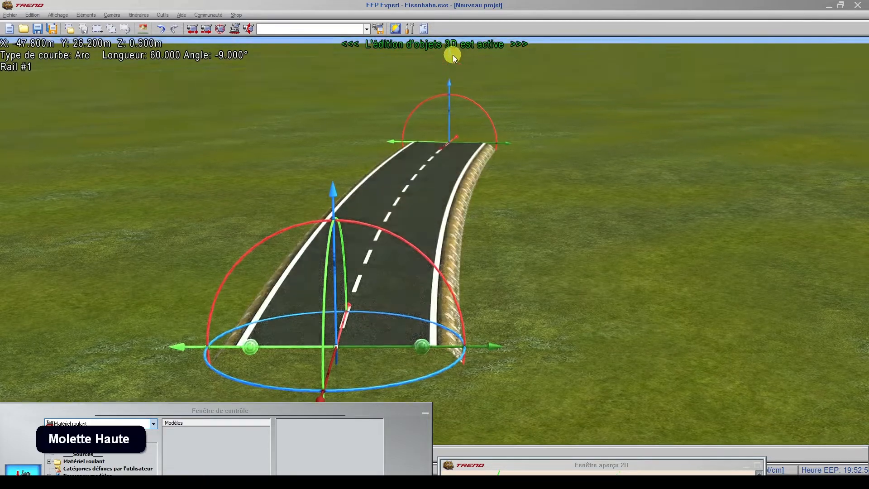
middle_click_drag(434, 219, 761, 264)
scroll(491, 318, "up", 3)
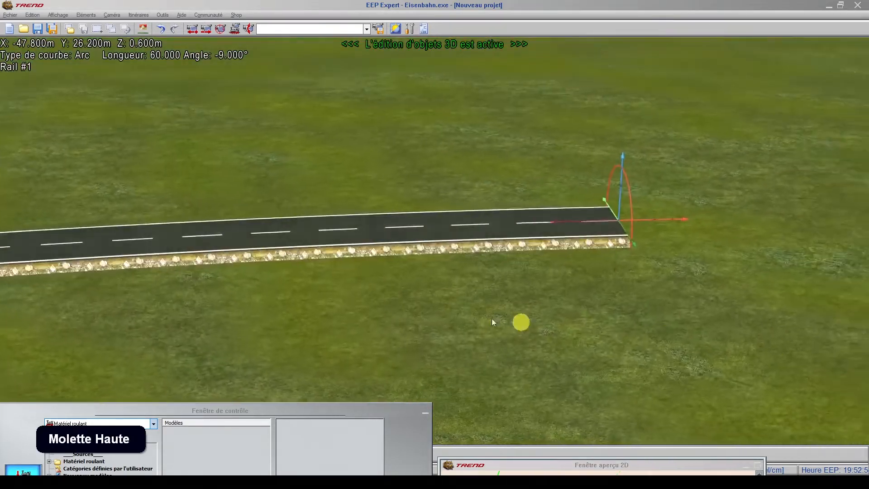
middle_click_drag(491, 318, 451, 313)
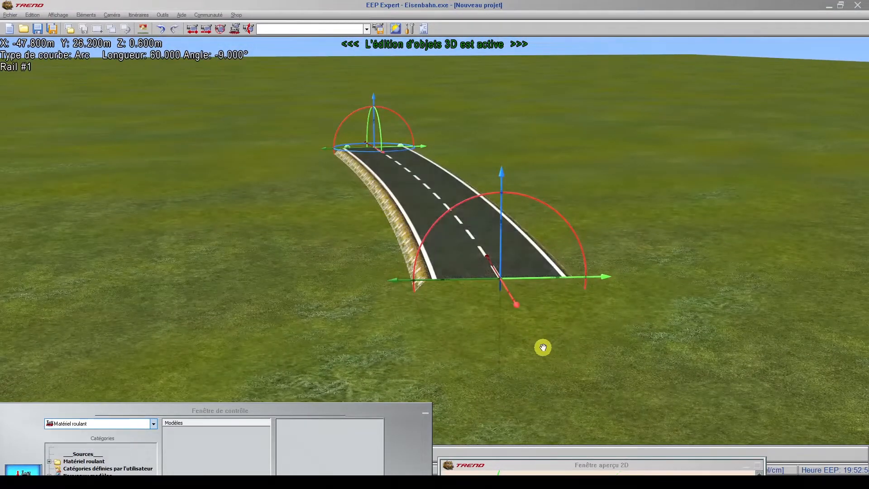
scroll(543, 347, "down", 3)
middle_click_drag(543, 347, 634, 285)
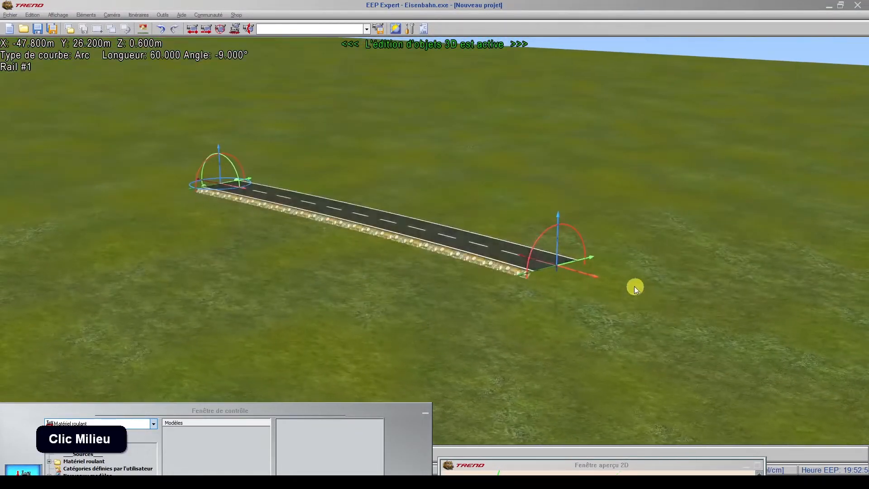
scroll(610, 283, "up", 5)
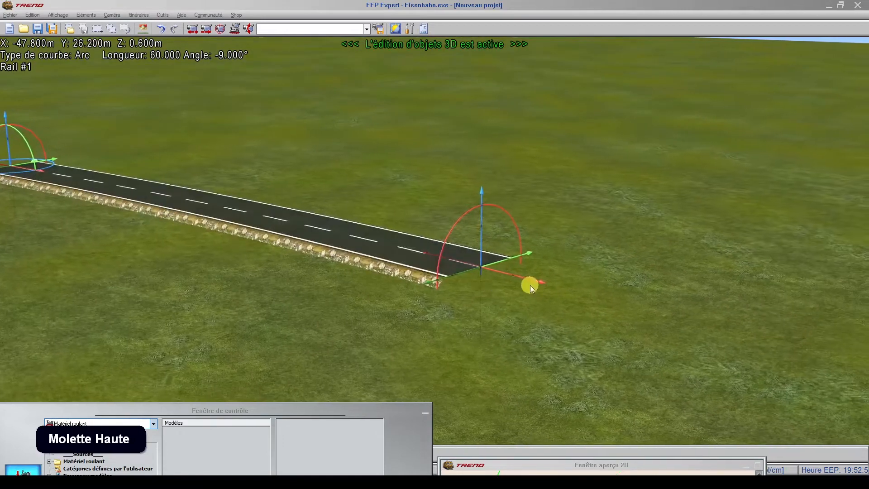
scroll(528, 285, "up", 5)
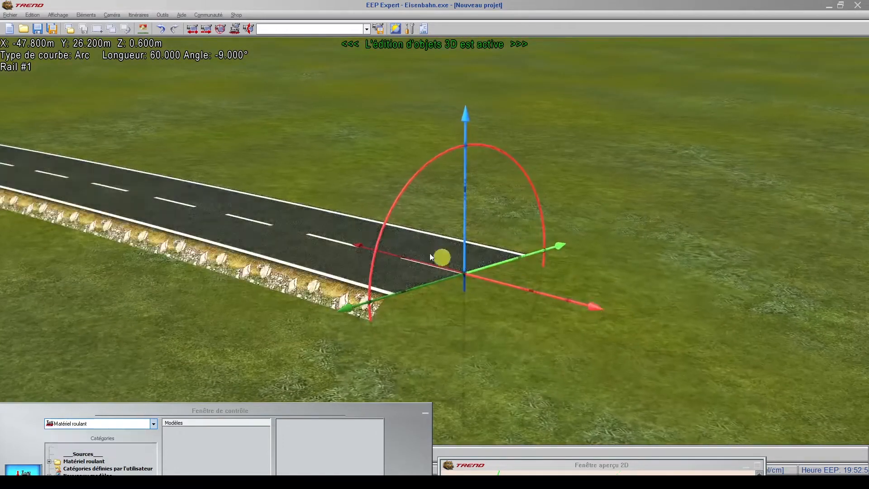
scroll(442, 254, "down", 3)
left_click_drag(491, 270, 335, 241)
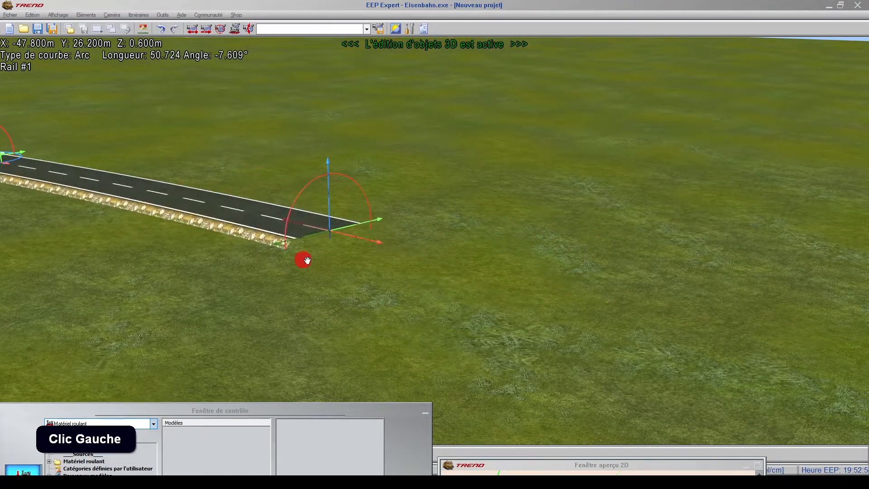
left_click_drag(524, 308, 677, 331)
Step: Set the lengthened road's arc angle back to -9 in its object properties and apply it
right_click(522, 288)
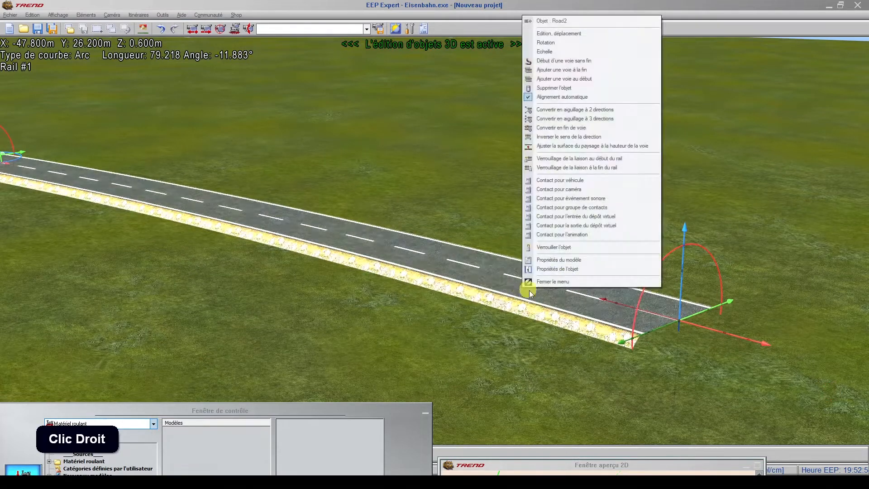
left_click(556, 269)
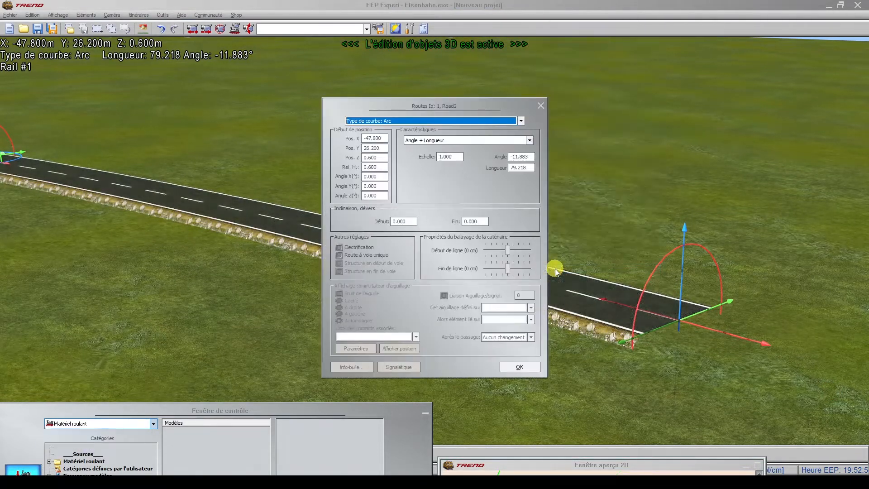
left_click_drag(446, 107, 149, 129)
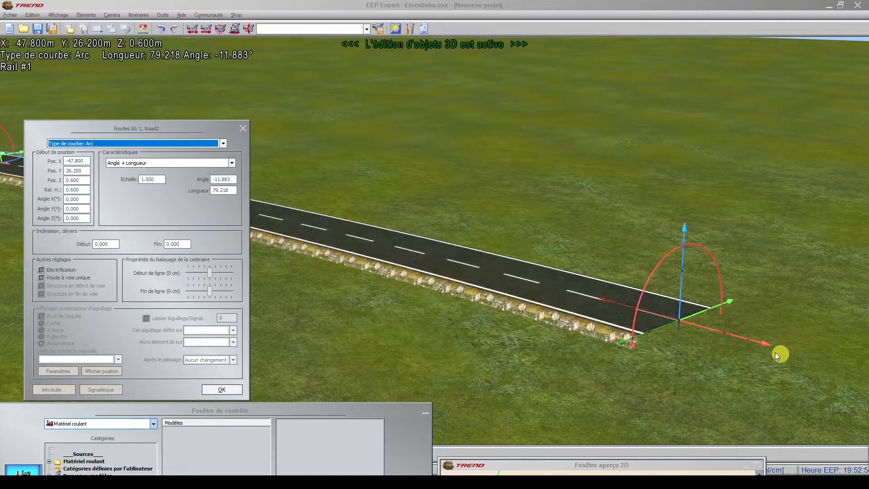
left_click_drag(230, 179, 199, 176)
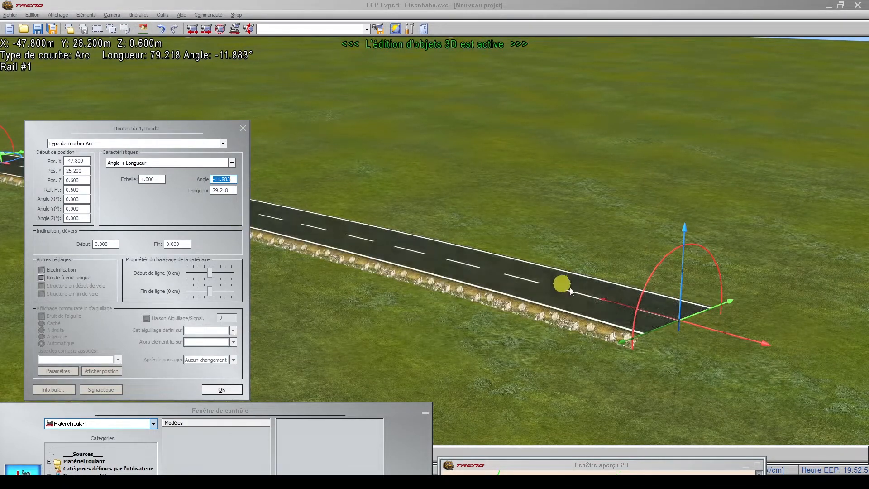
left_click(230, 179)
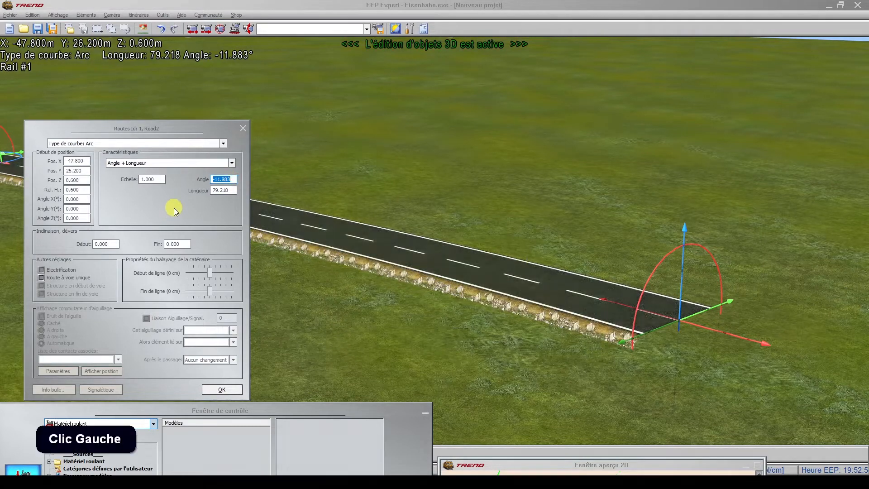
type("-9")
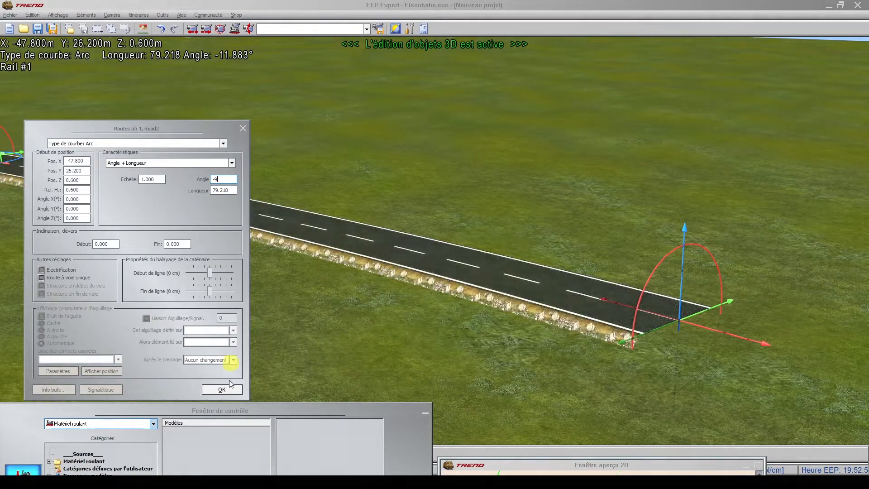
left_click(217, 389)
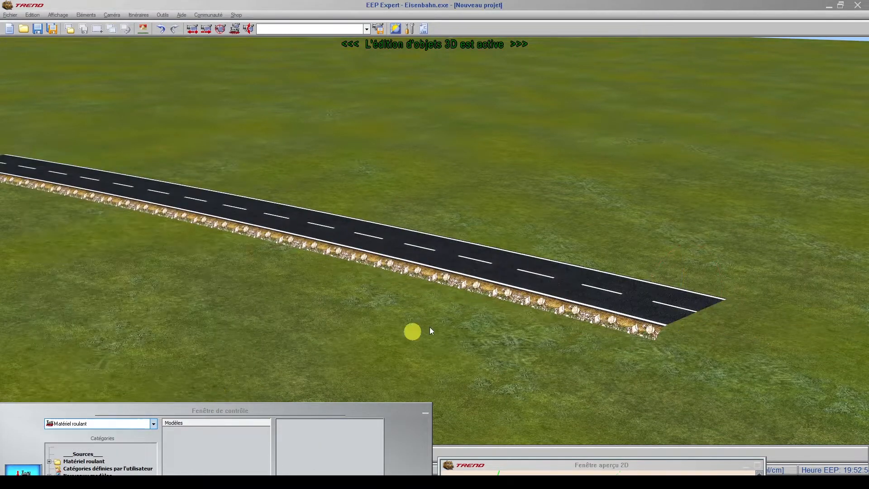
Step: Reselect the road, display its characteristics as Angle + Rayon in the object properties, and close them without applying
middle_click_drag(453, 329, 550, 327)
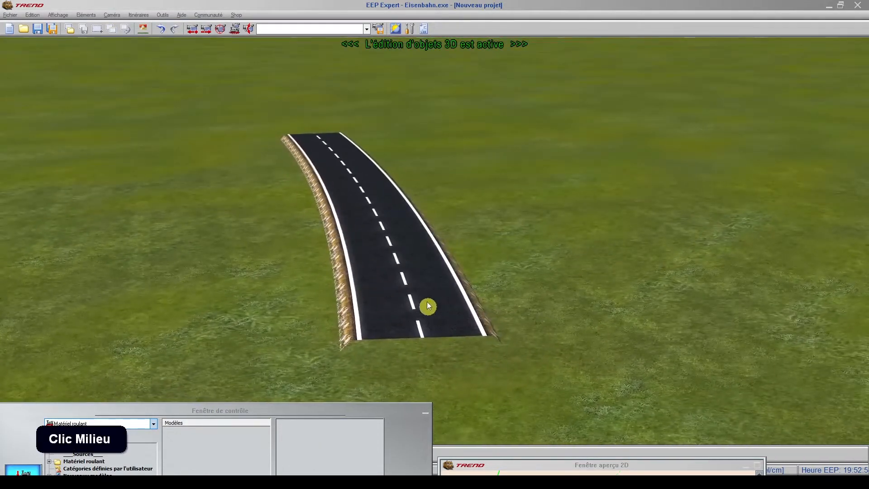
left_click(377, 307)
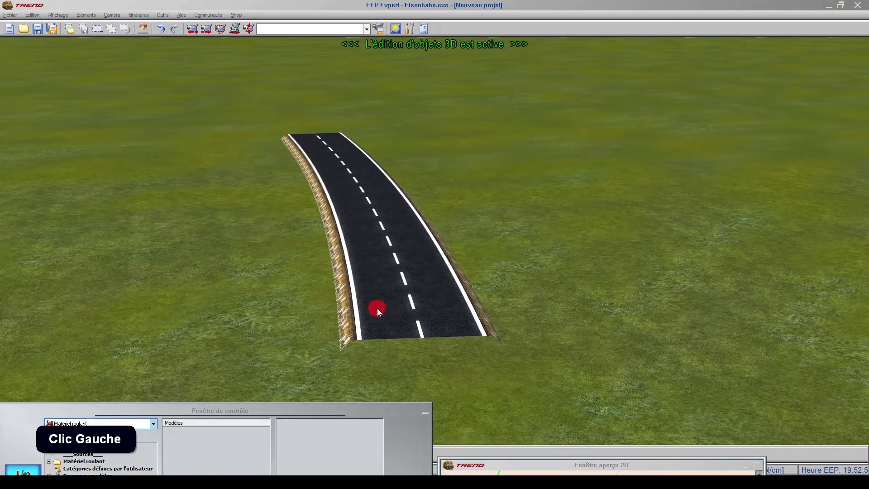
right_click(378, 305)
left_click(431, 290)
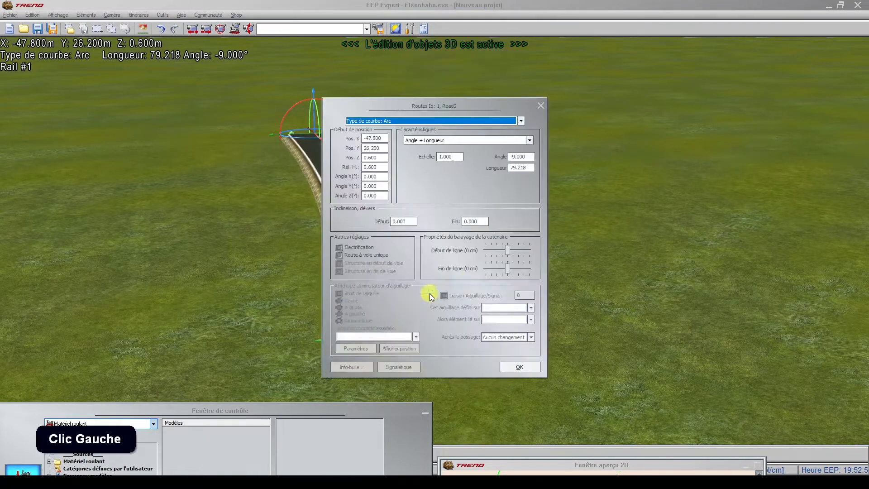
left_click_drag(456, 109, 155, 123)
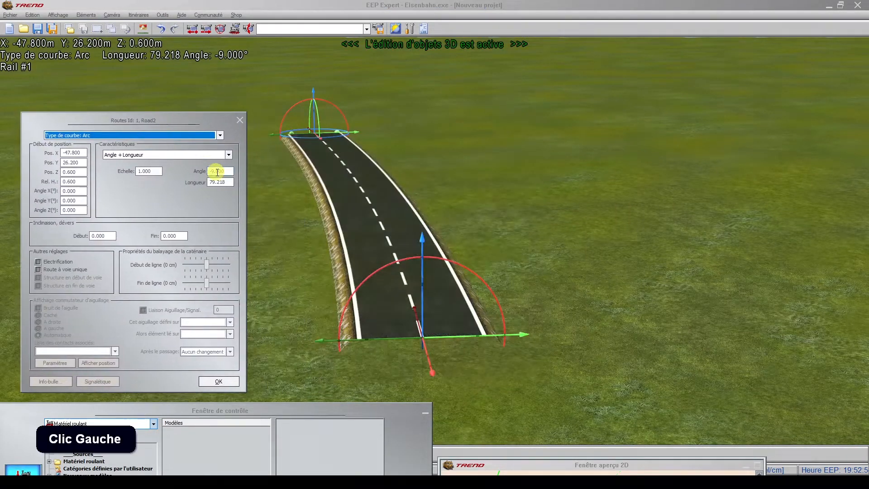
left_click(229, 155)
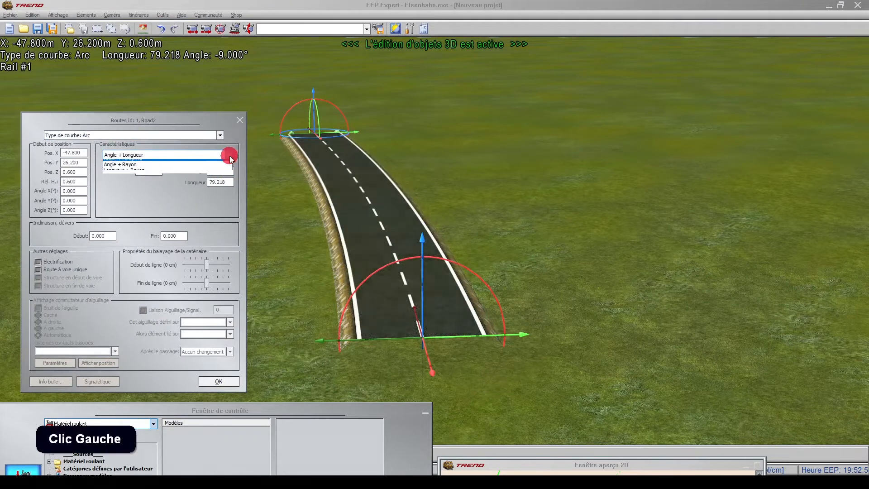
left_click(138, 169)
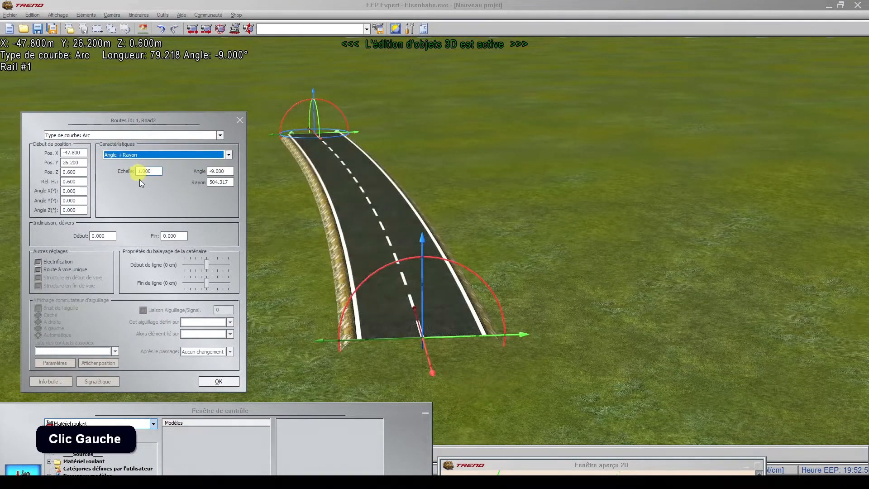
left_click(240, 120)
Step: Twist the road's end with the end gizmo's red rotation ring to a Courbure of about 11.1
middle_click_drag(462, 336, 515, 258)
left_click_drag(514, 258, 495, 246)
middle_click_drag(494, 246, 414, 205)
Step: Review the twisted road's curve type and its angle, length and slope in the object properties, keeping Rotateur as the type
right_click(414, 205)
left_click(431, 457)
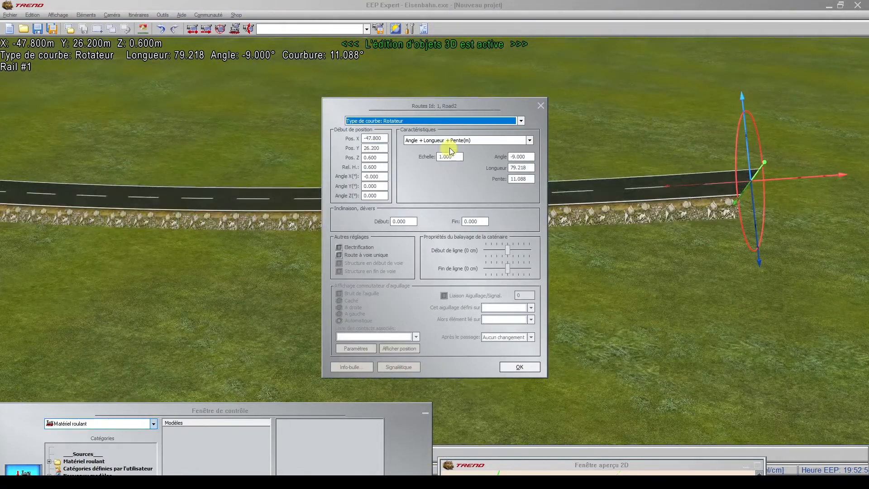
left_click(438, 120)
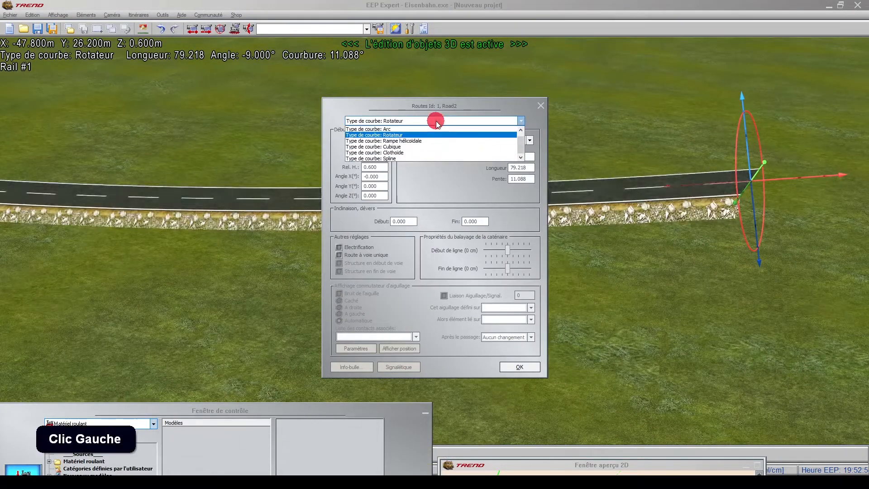
left_click(400, 135)
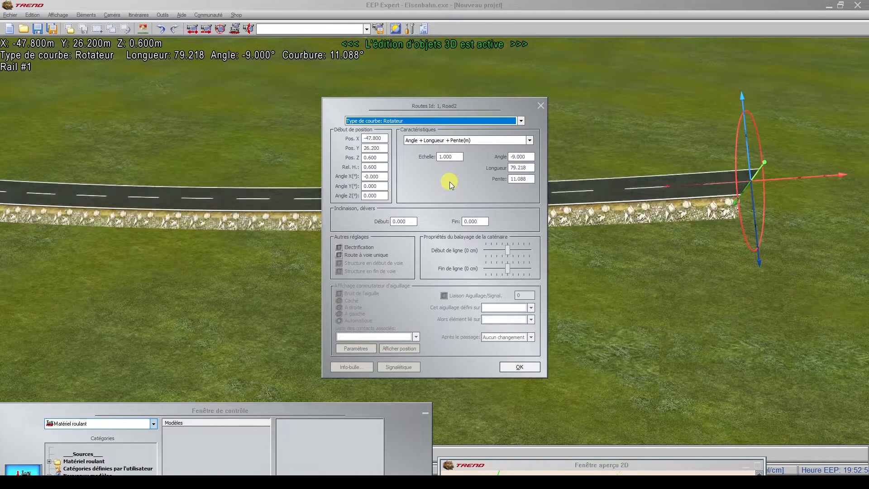
left_click_drag(448, 109, 210, 118)
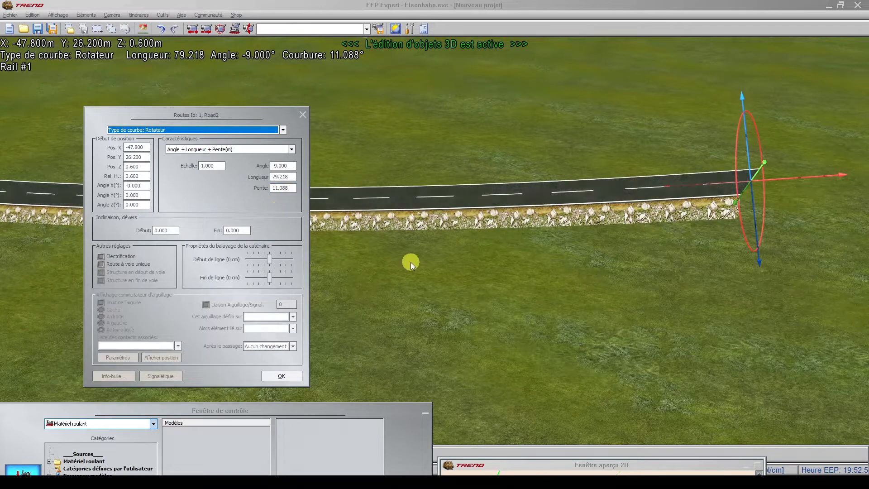
middle_click(466, 235)
left_click(282, 375)
middle_click(430, 293)
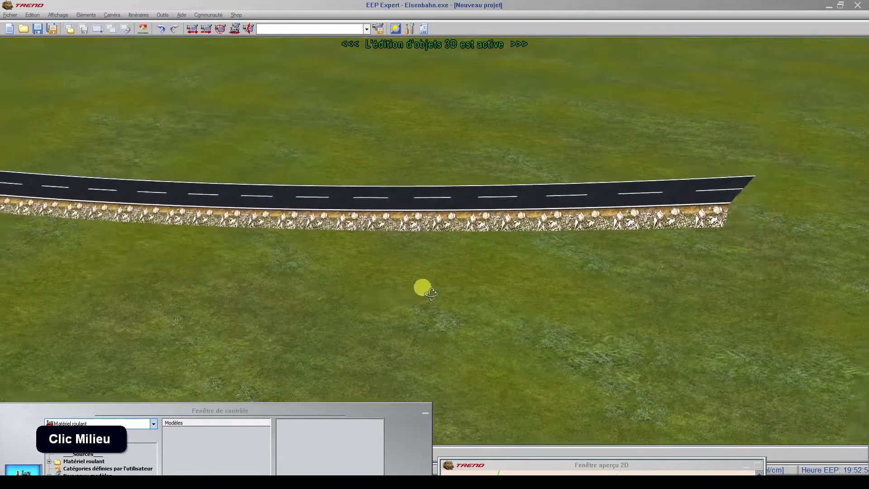
Step: Open the twisted road's object properties and set its Pente to 10
middle_click_drag(431, 294, 370, 233)
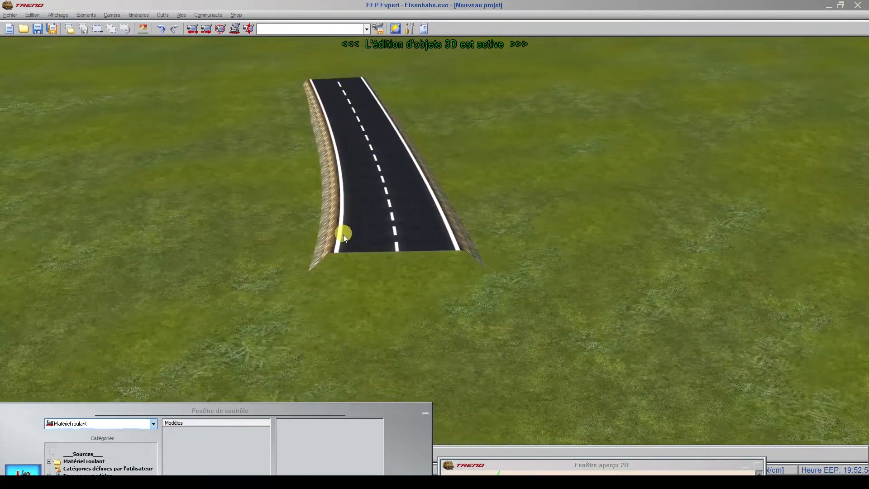
right_click(367, 236)
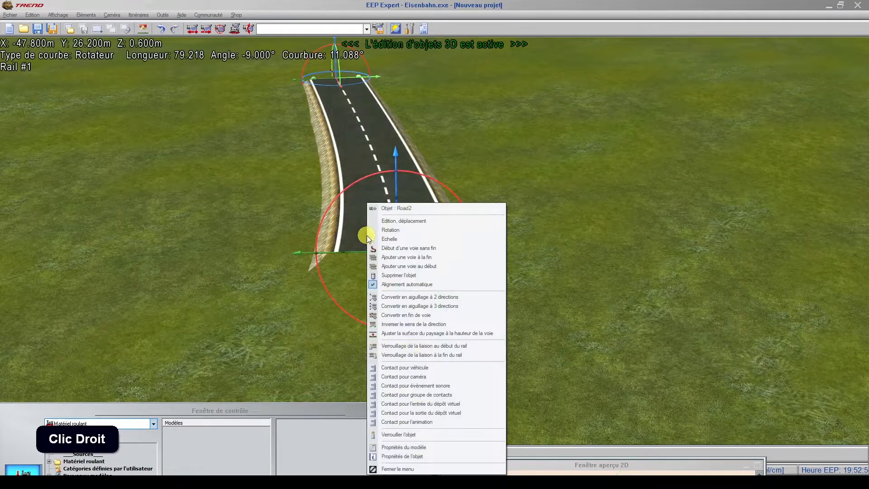
left_click(418, 455)
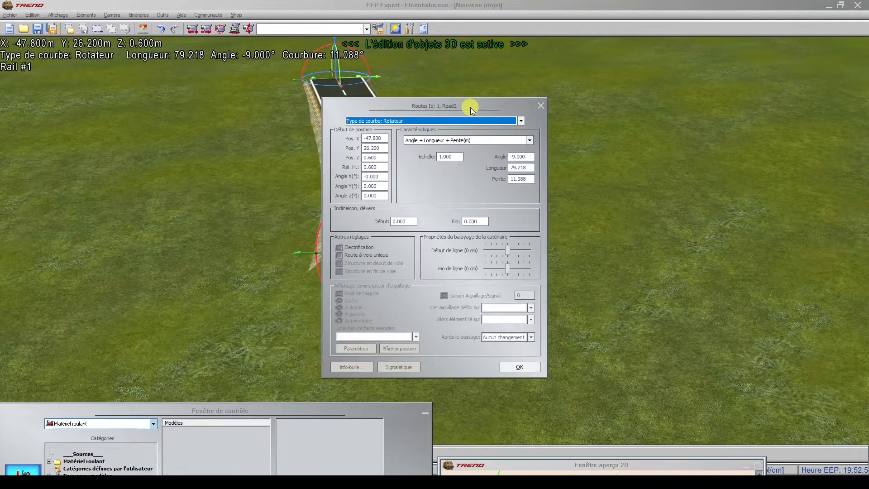
left_click_drag(470, 108, 183, 102)
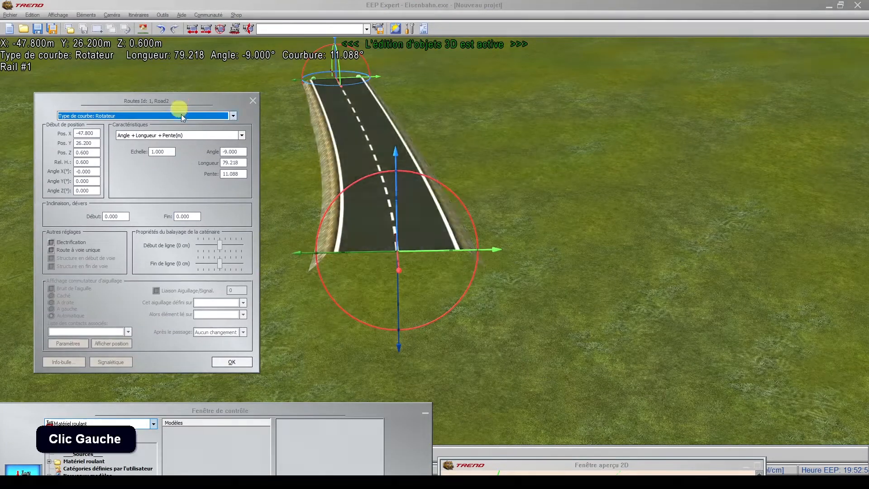
left_click(243, 174)
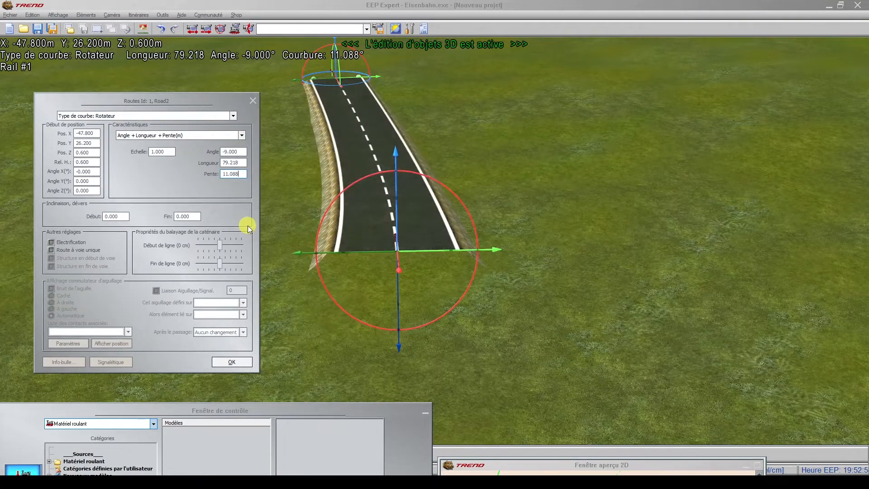
key("BackSpace")
key("BackSpace")
key("BackSpace")
key("BackSpace")
key("BackSpace")
key("BackSpace")
type("10")
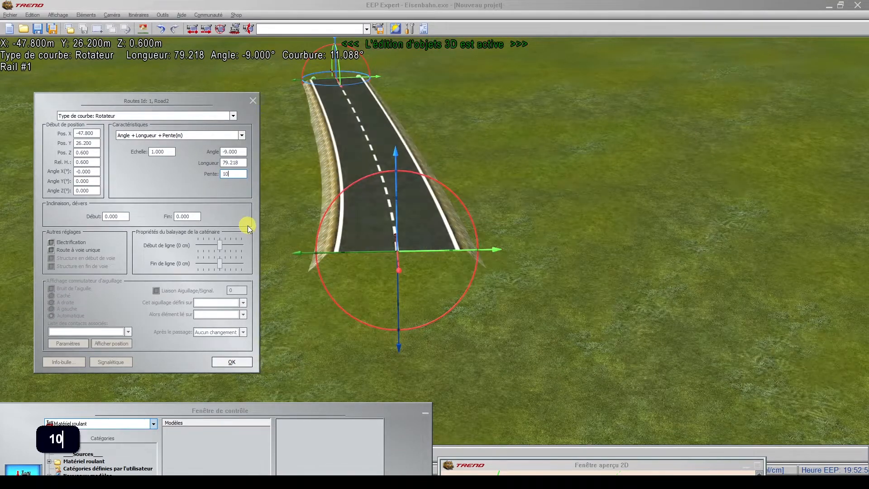
Step: Set the road's arc angle to -20 and apply the changed properties
left_click(224, 151)
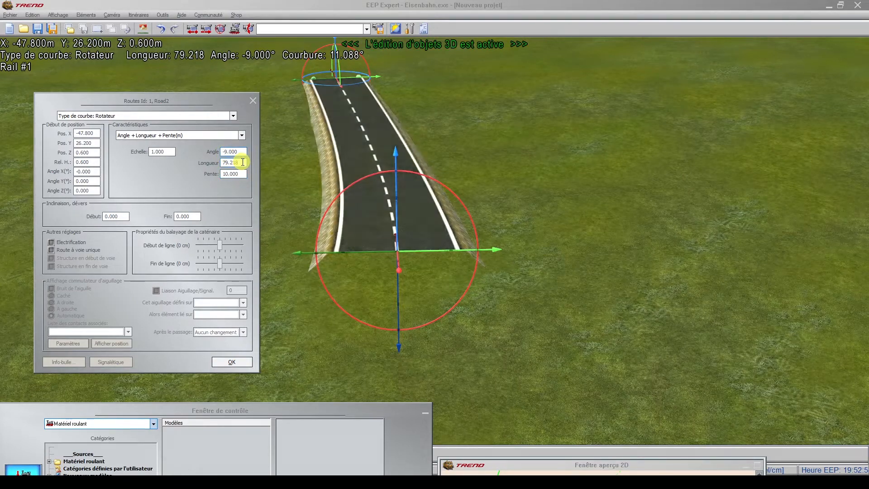
key("Delete")
type("20")
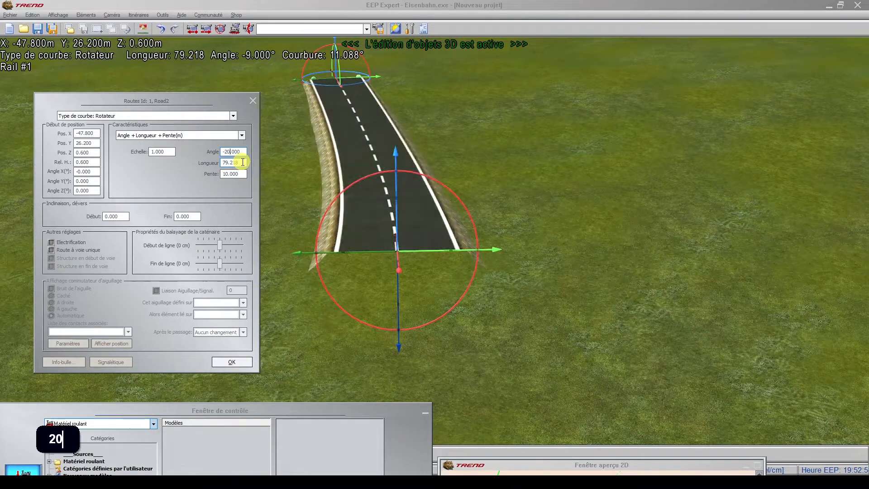
left_click(233, 362)
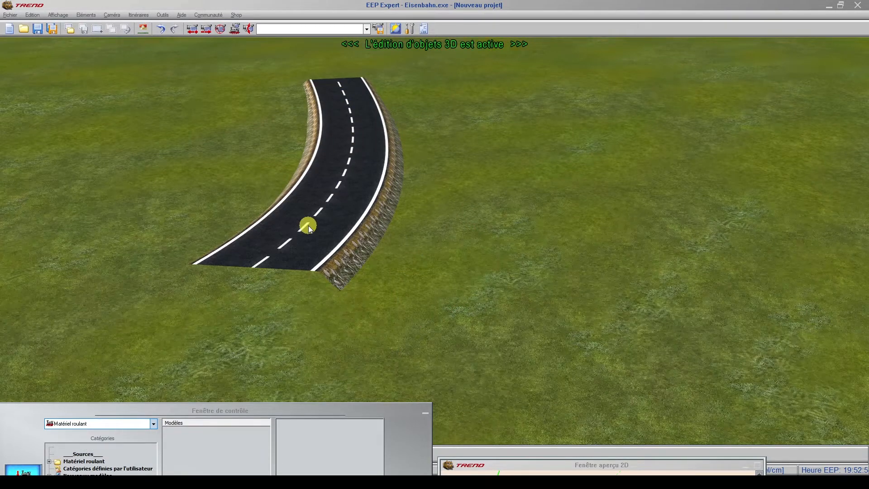
Step: Examine the curved, sloping road from ground level and review its angle, length and slope in the object properties without changing them
middle_click_drag(309, 225, 124, 252)
scroll(266, 190, "down", 3)
middle_click_drag(265, 190, 360, 358)
middle_click_drag(580, 444, 518, 386)
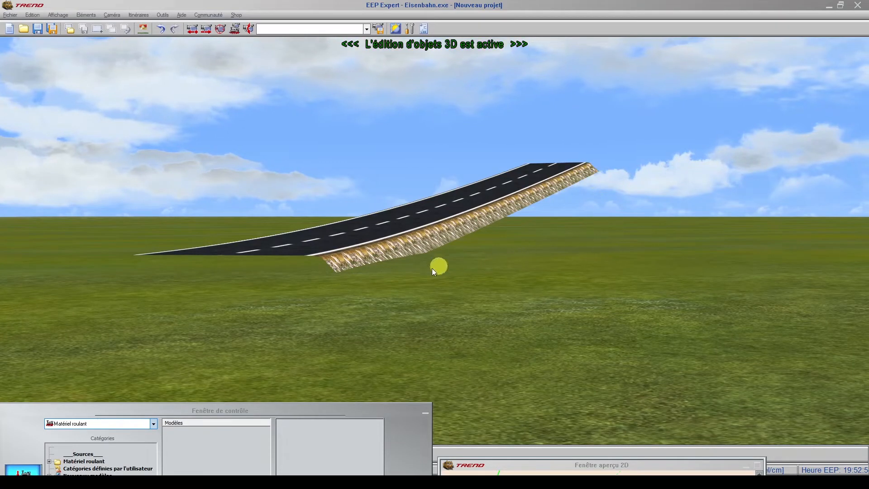
right_click(535, 204)
left_click(547, 447)
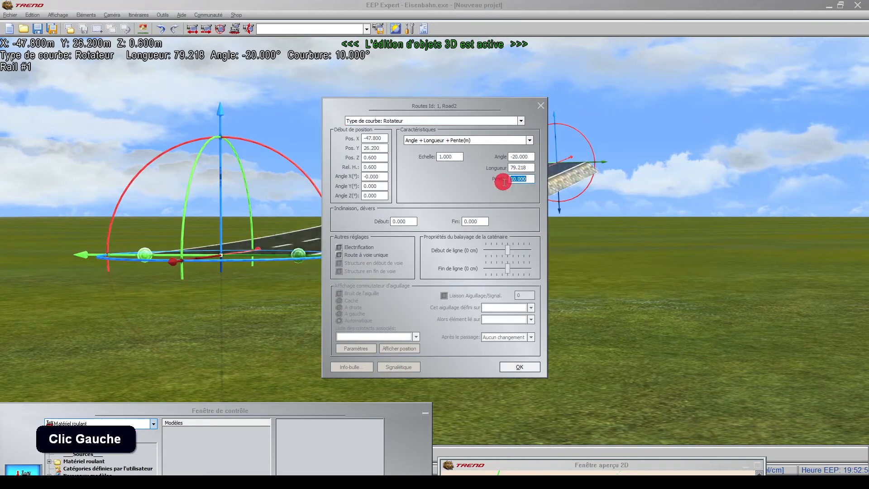
left_click(541, 106)
Step: Bank the road's far end to about 20.7 with the end gizmo's red rotation ring
scroll(626, 229, "up", 4)
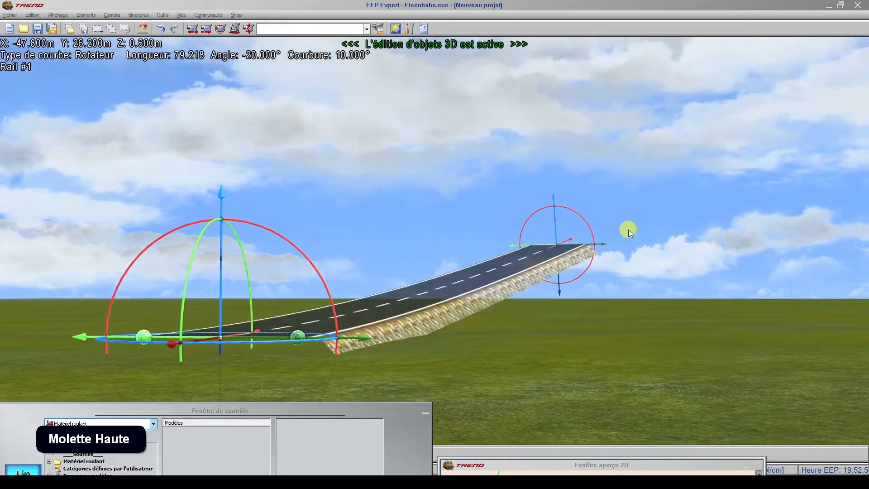
middle_click_drag(686, 276, 461, 48)
scroll(460, 48, "up", 3)
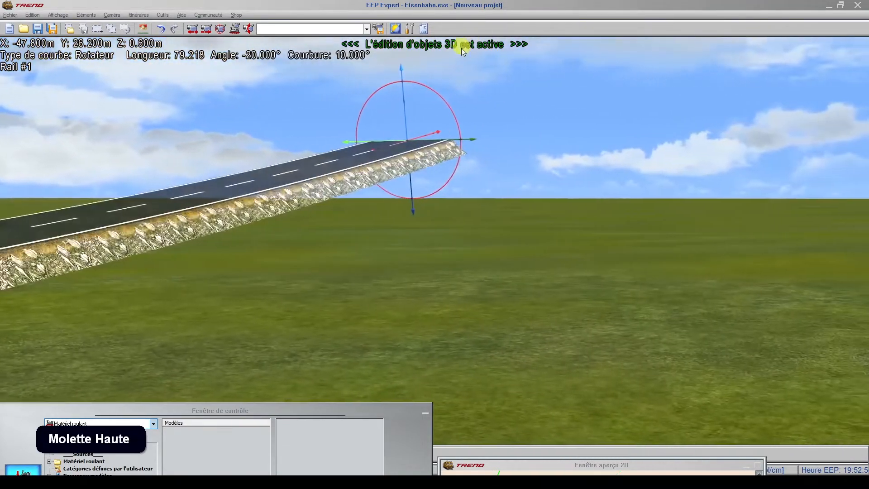
middle_click_drag(393, 220, 489, 427)
scroll(480, 430, "up", 4)
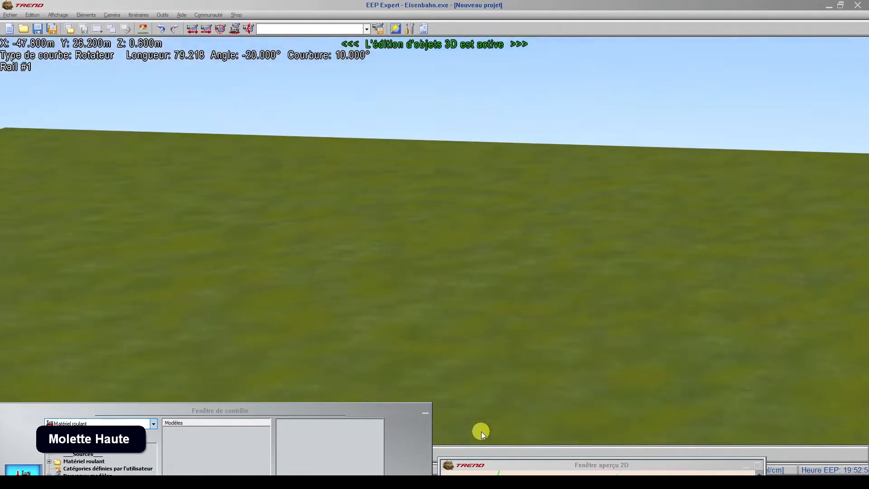
scroll(317, 303, "down", 4)
scroll(471, 441, "up", 3)
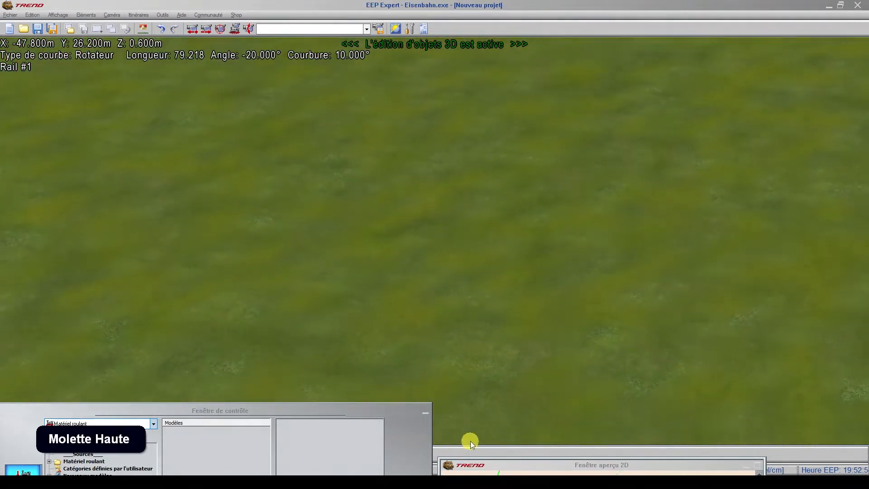
middle_click_drag(471, 441, 18, 199)
left_click(424, 175)
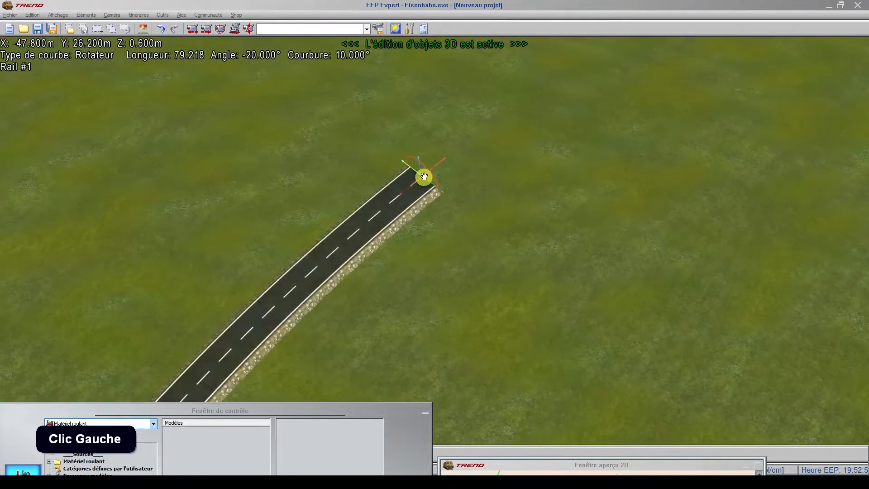
scroll(422, 170, "up", 2)
scroll(422, 170, "up", 3)
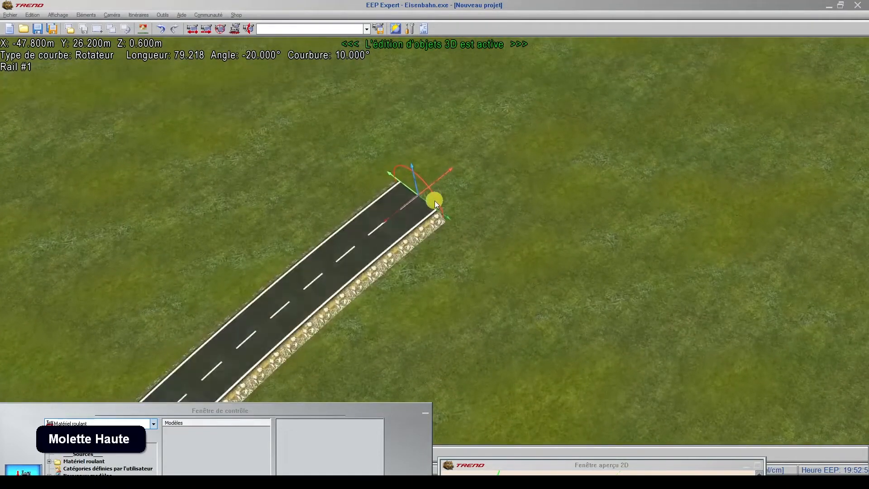
middle_click_drag(434, 197, 551, 285)
scroll(551, 284, "up", 3)
mouse_move(446, 147)
middle_mouse_down()
mouse_move(452, 142)
mouse_move(445, 162)
middle_mouse_up()
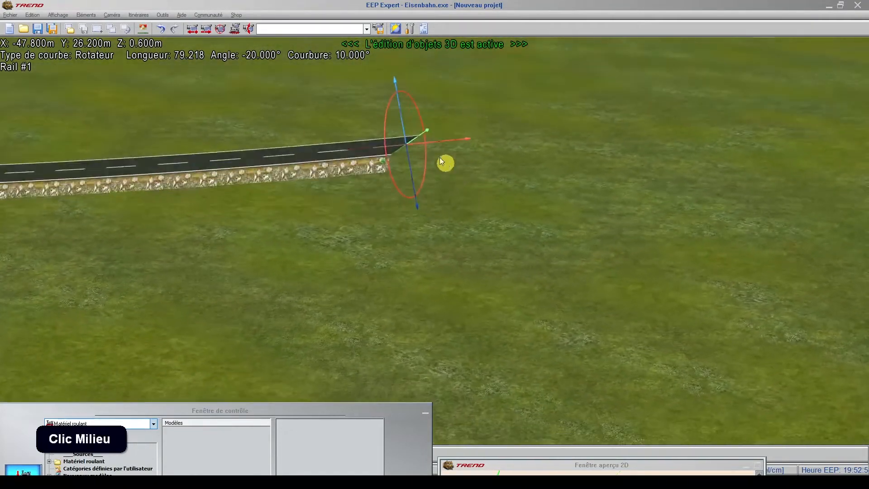
middle_click_drag(421, 120, 448, 61)
scroll(413, 151, "up", 3)
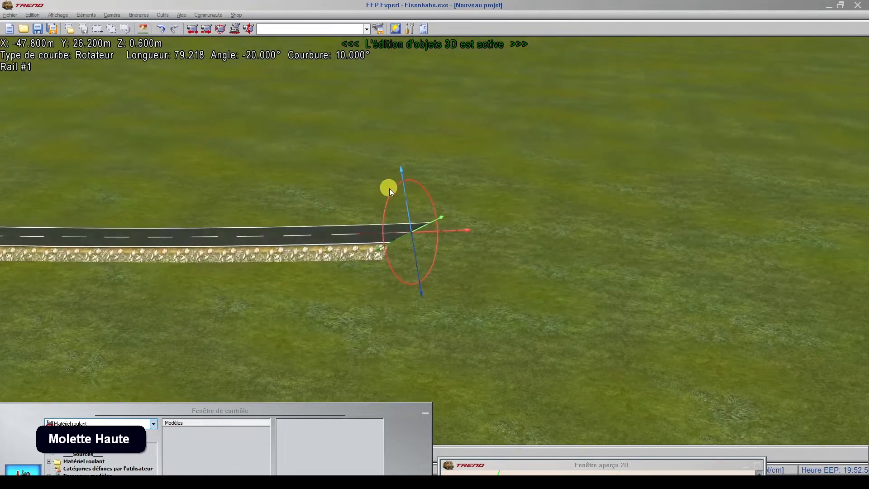
mouse_move(392, 192)
left_mouse_down()
mouse_move(388, 199)
mouse_move(396, 186)
mouse_move(388, 199)
left_mouse_up()
scroll(12, 275, "up", 6)
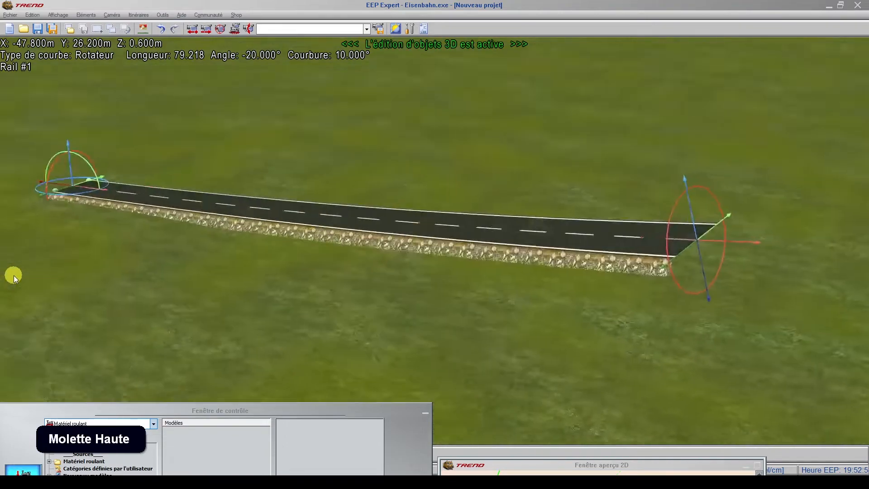
scroll(865, 353, "up", 3)
middle_click_drag(560, 306, 412, 211)
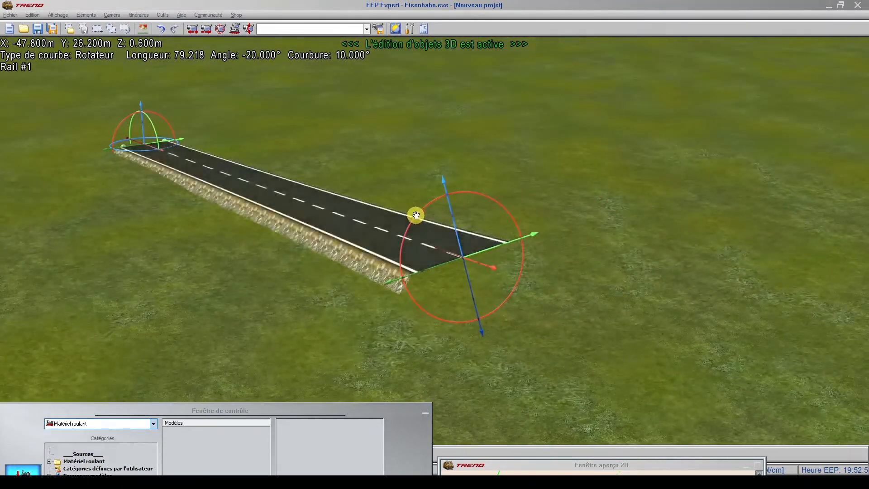
mouse_move(412, 211)
left_mouse_down()
mouse_move(406, 228)
mouse_move(435, 207)
mouse_move(423, 203)
mouse_move(403, 224)
mouse_move(422, 201)
left_mouse_up()
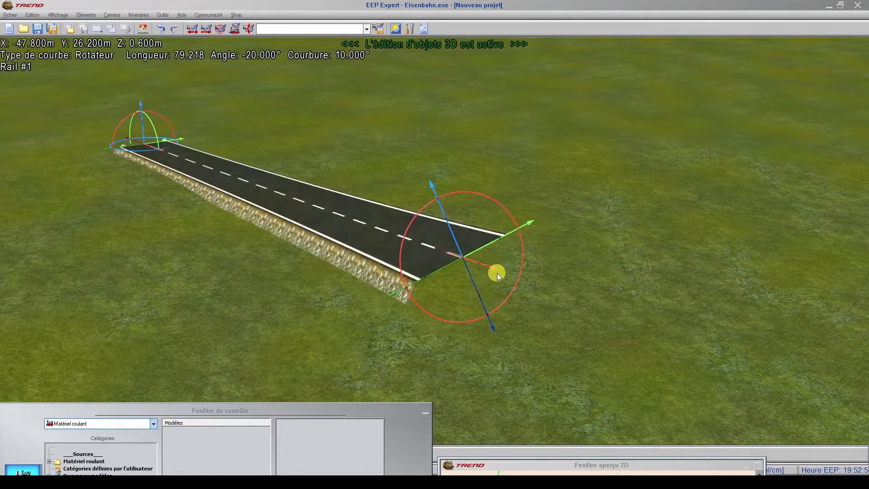
Step: Bend the banked road with its end gizmo to an angle of about -23.5° and a Courbure of about 7.9°
left_click(428, 178)
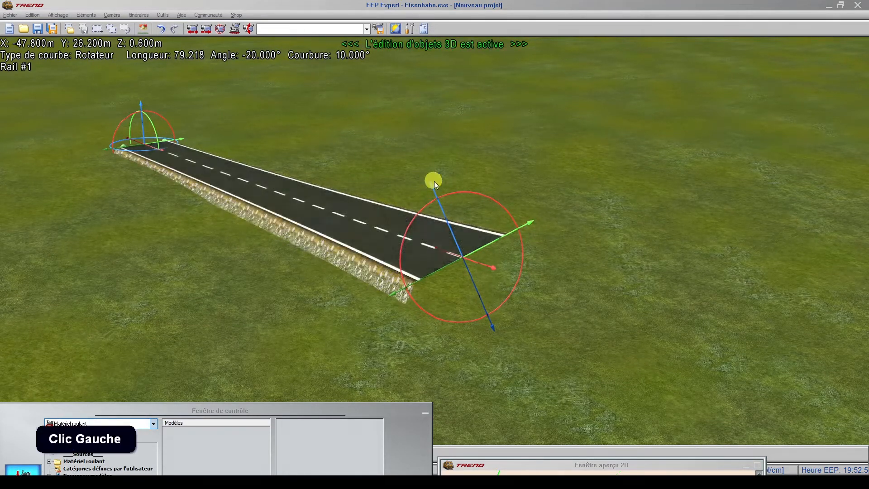
left_click(428, 178)
left_click_drag(429, 178, 458, 189)
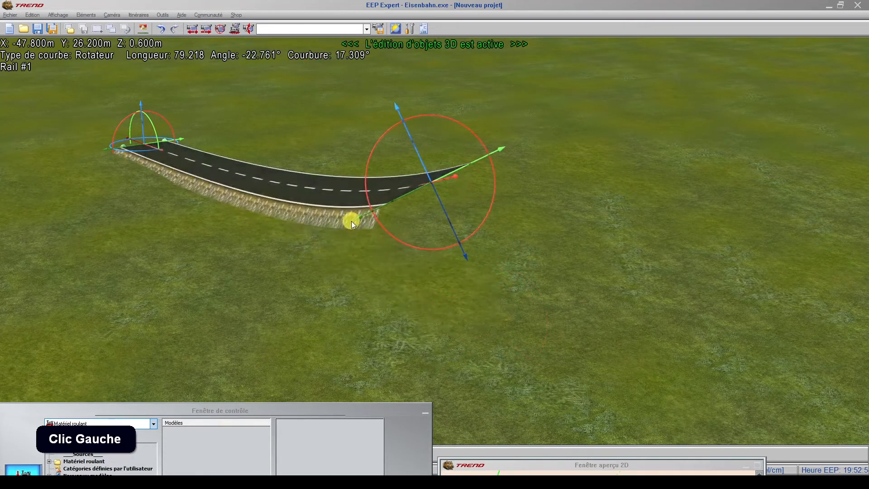
left_click_drag(361, 216, 456, 308)
Step: Review the road's angle, slope and end banking in the object properties, and close them without applying changes
right_click(352, 237)
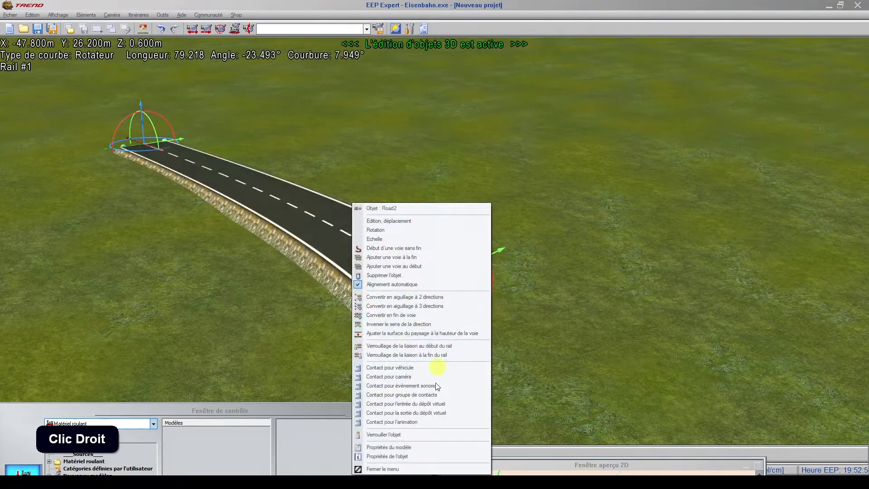
left_click(423, 456)
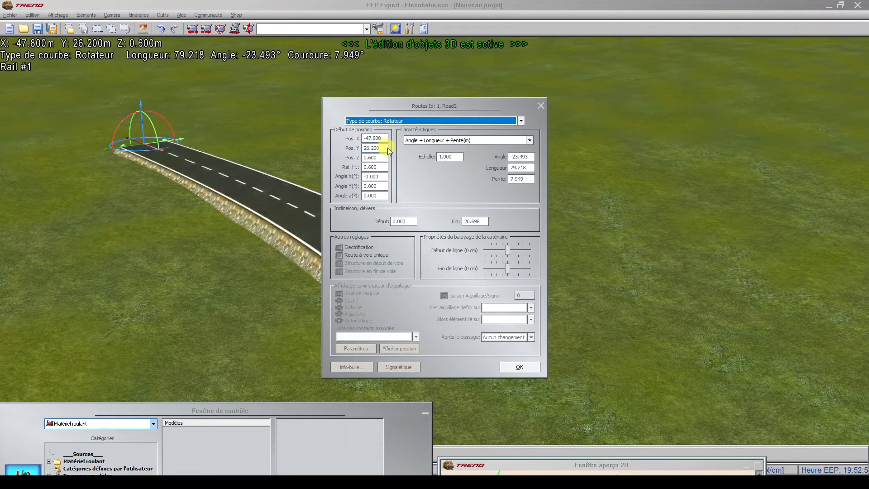
left_click(540, 107)
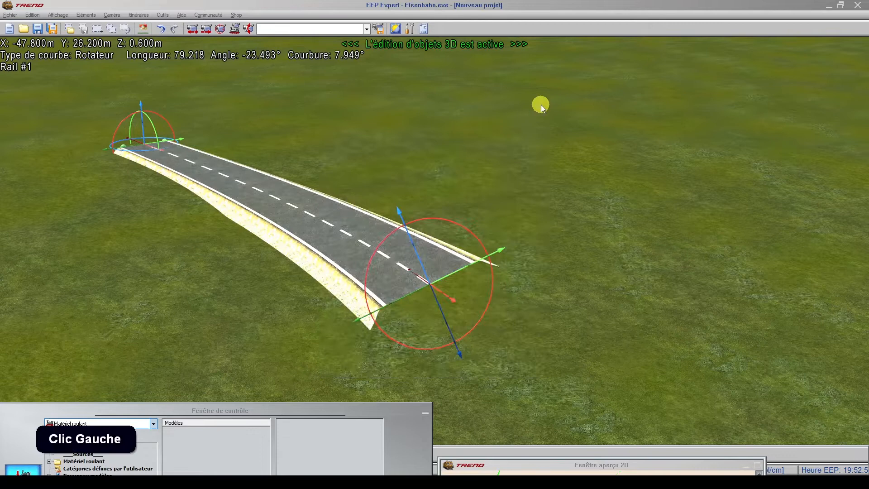
Step: Switch from the 3D object editing view to the 2D plan view showing the road
double_click(81, 410)
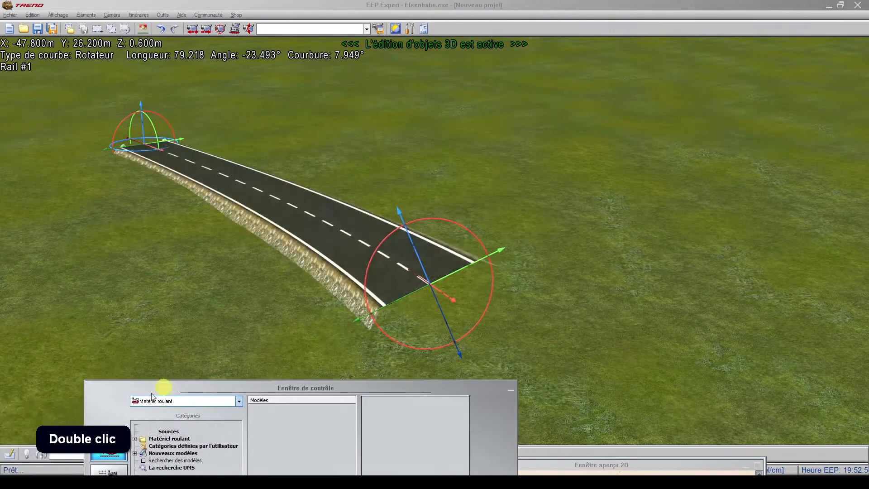
left_click(11, 454)
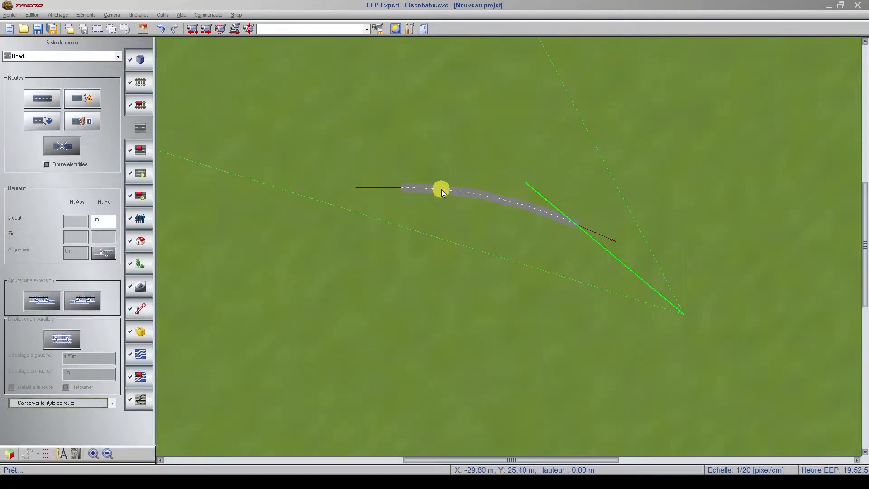